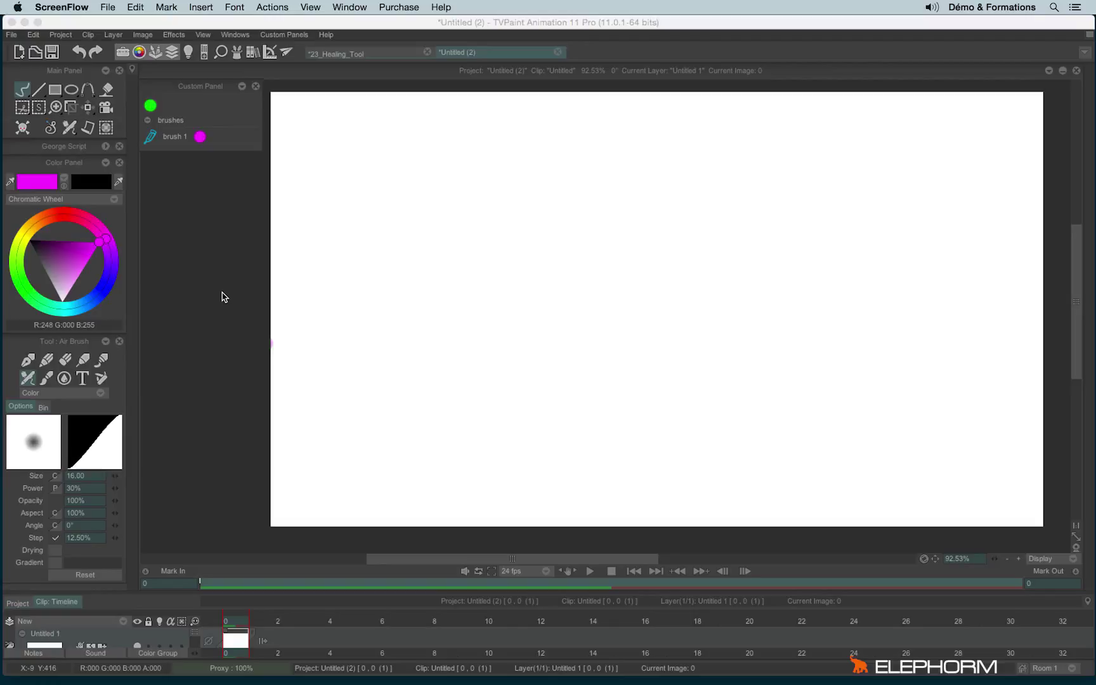
Paint a soft blue brush 1 airbrush stroke and a thin magenta wavy pen line beside it
click(172, 137)
drag(330, 162, 352, 404)
click(200, 137)
drag(436, 153, 469, 423)
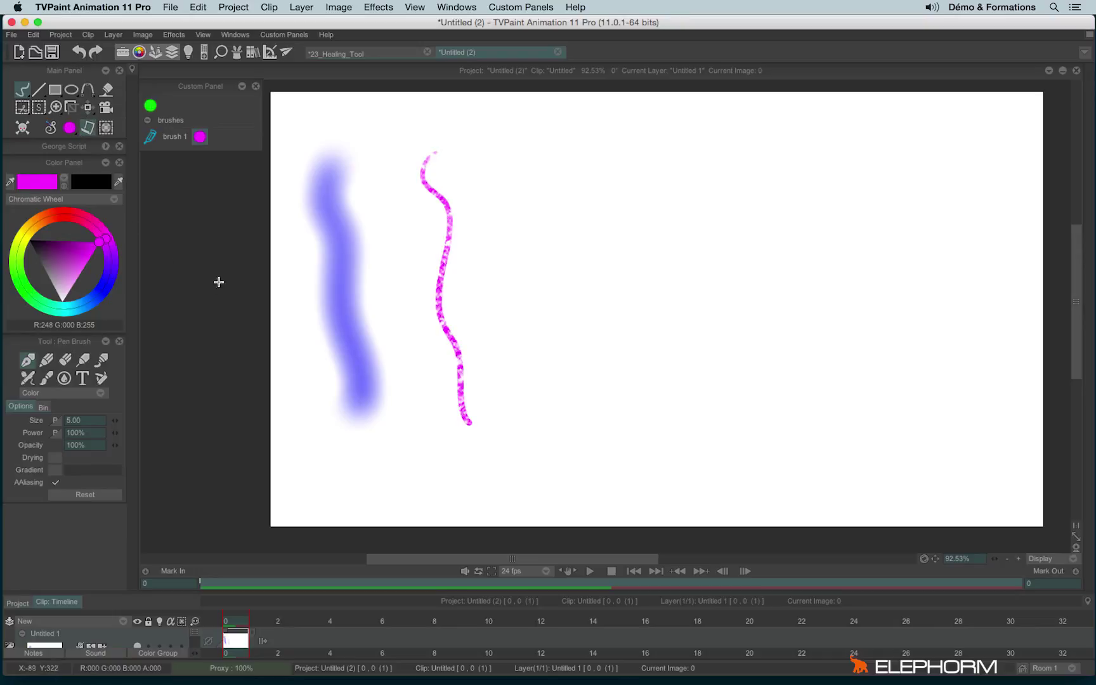
Open the brush 1 action's editor and view its tv_paper Active 0 command as script text
right_click(154, 134)
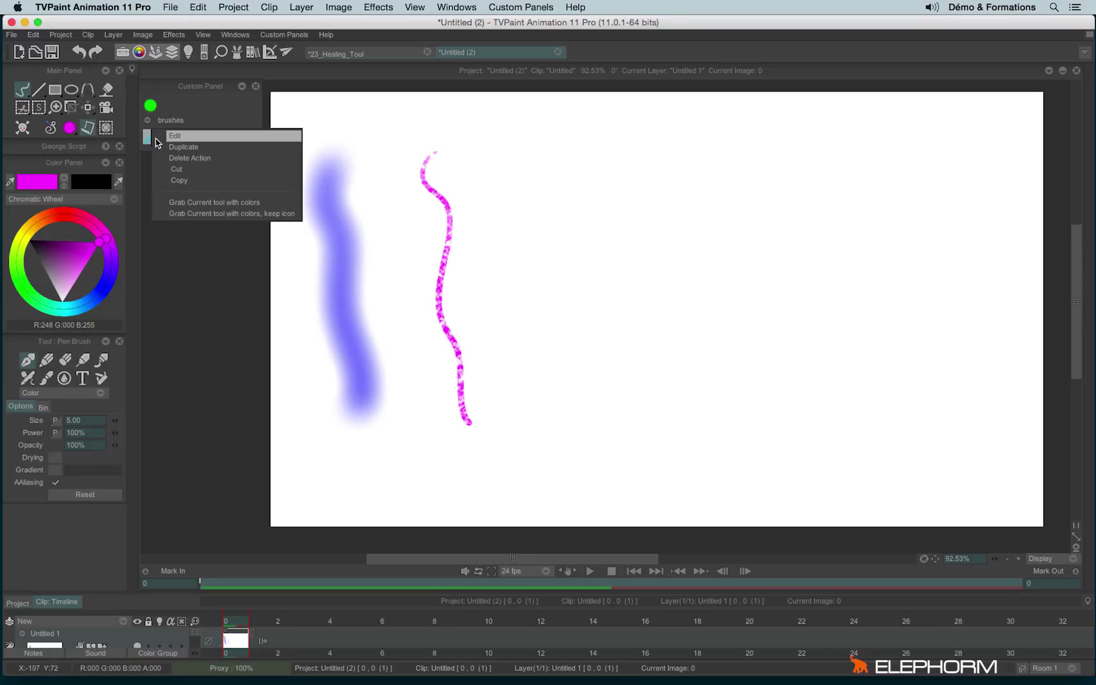
click(180, 136)
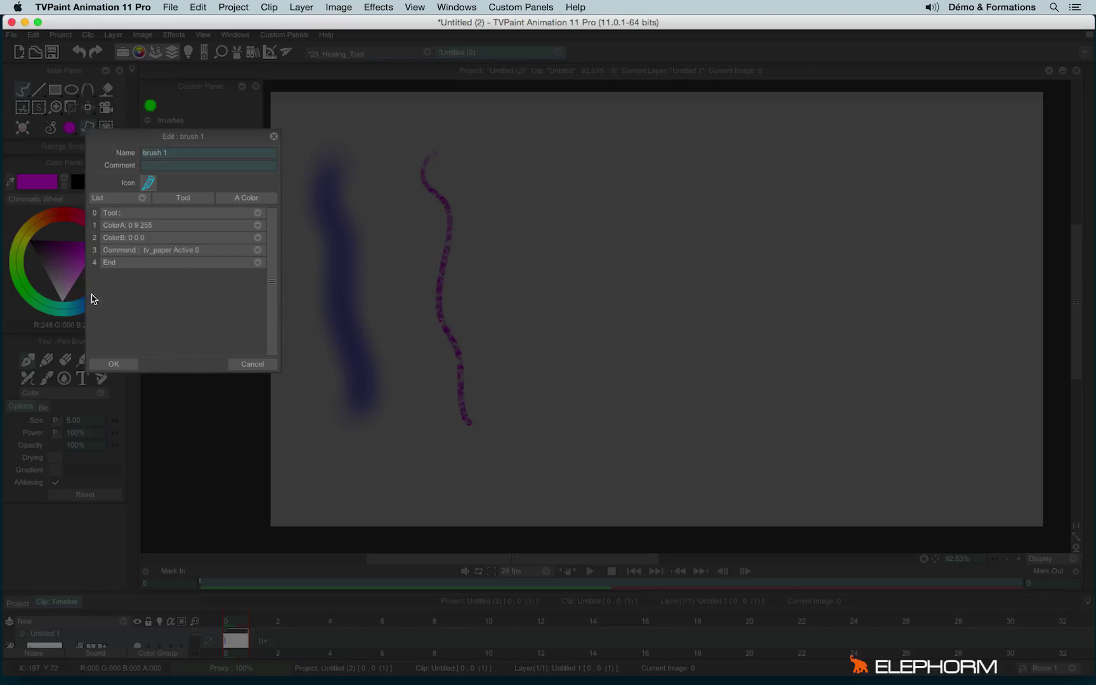
right_click(129, 253)
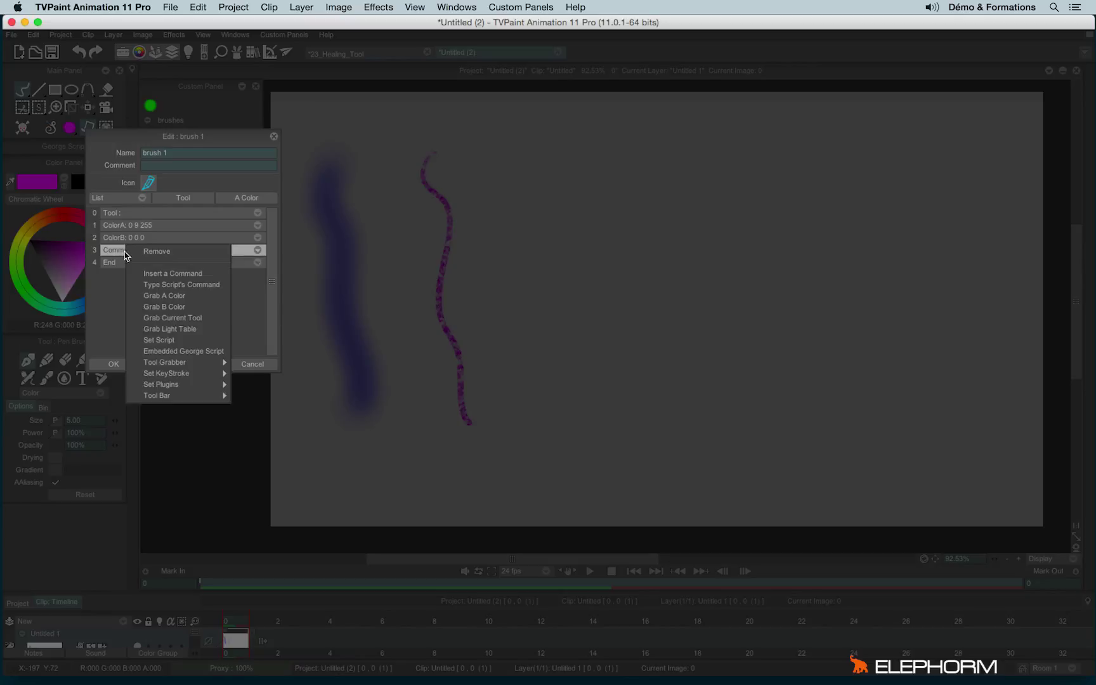
click(213, 291)
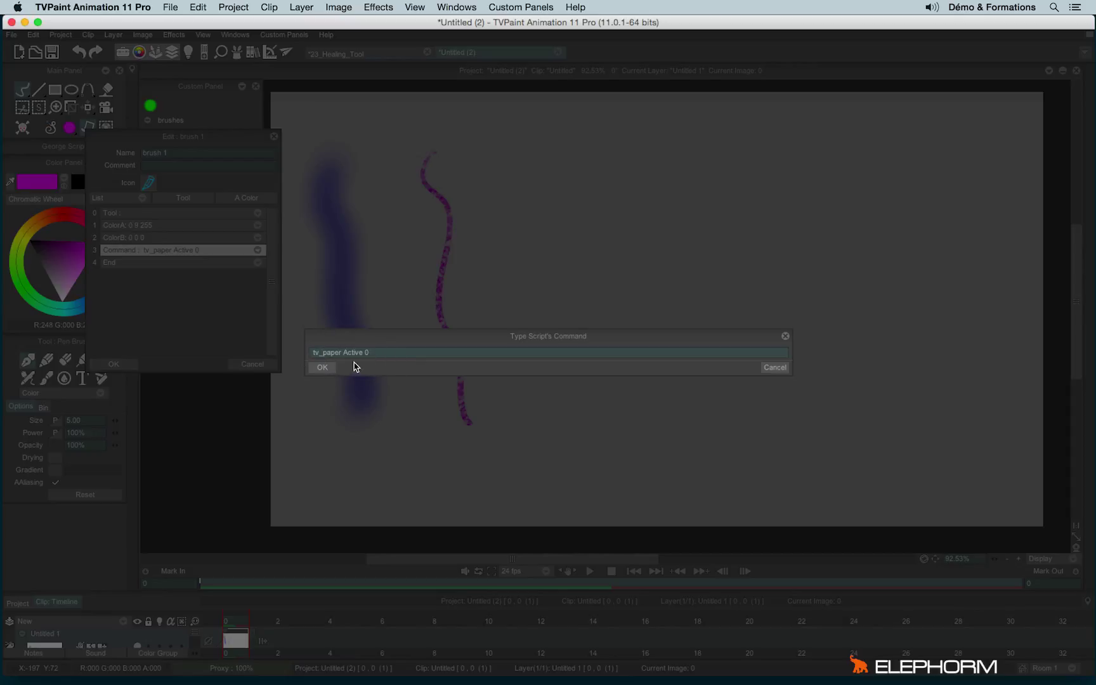
click(318, 368)
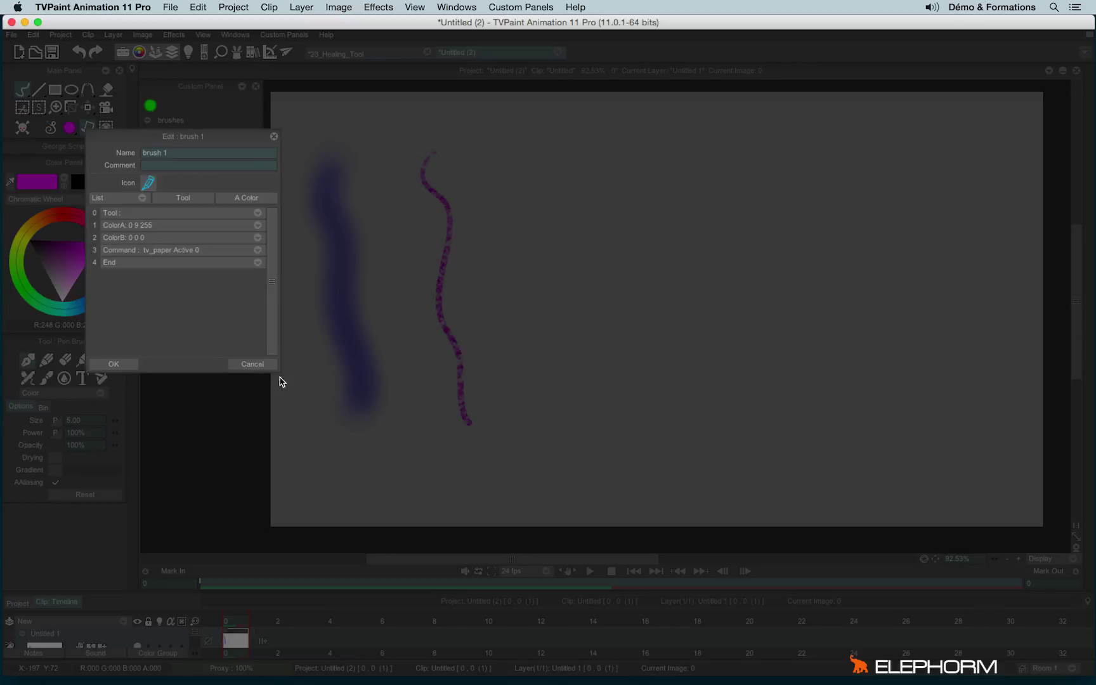
Open the magenta action's editor and show its full tv_paper command using the cement_03 texture
click(244, 363)
right_click(198, 137)
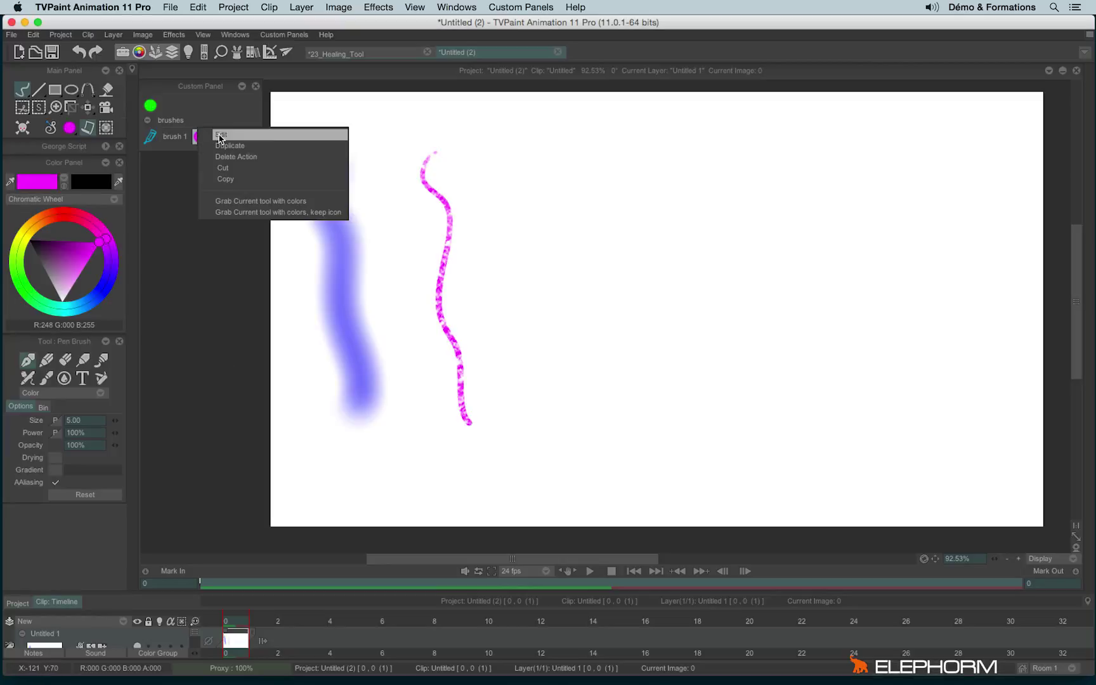
click(217, 139)
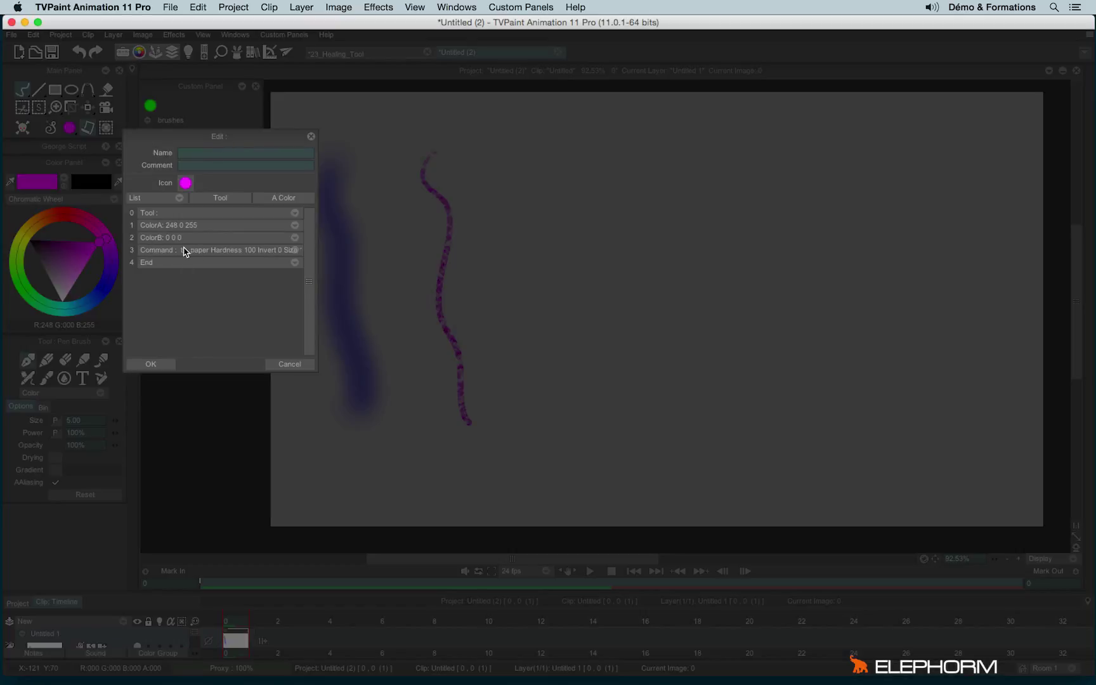
right_click(182, 251)
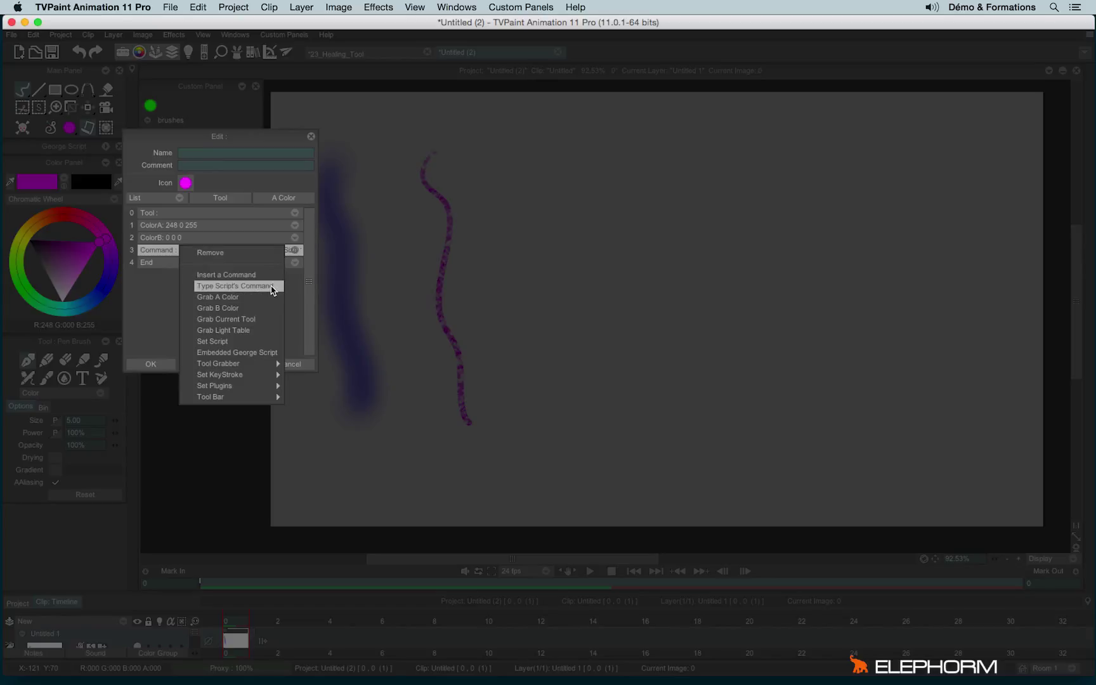
click(273, 289)
text(tv_paper Hardness 100 Invert 0 Size 1.000000 Angle 0.000000 OffsetX 0.000000 OffsetY 0.000000 FlipX 0 FlipY 0 Active 1 Name "/cement_03")
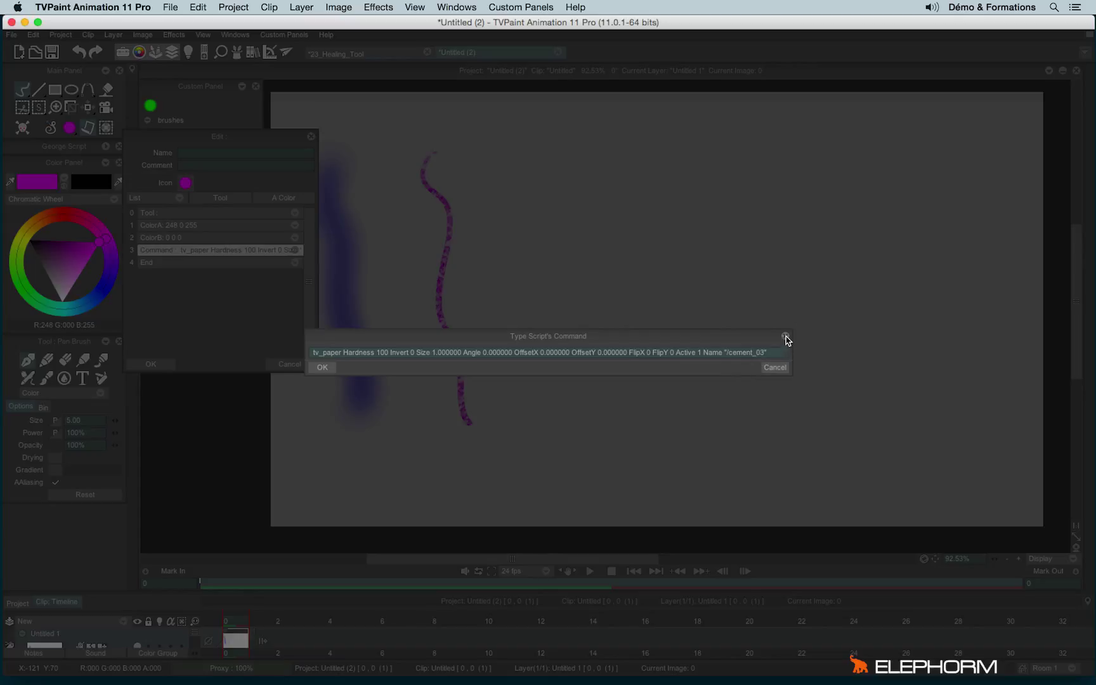
Close the editors and locate the noisy_006 texture in the Paper panel library
click(785, 336)
click(310, 137)
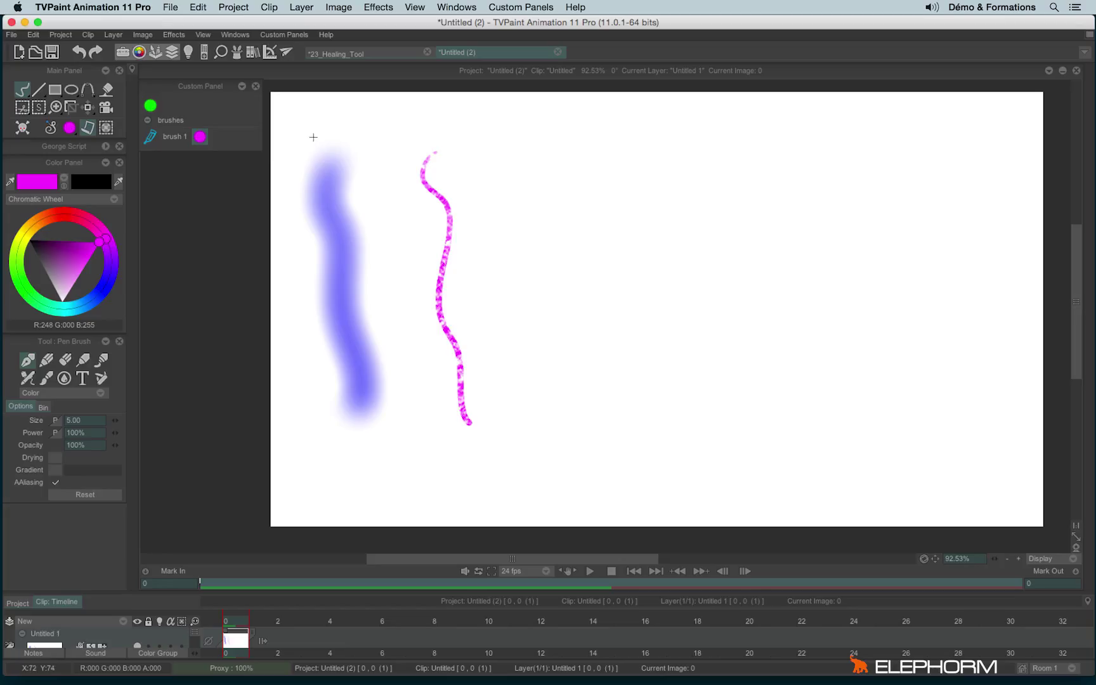
click(87, 129)
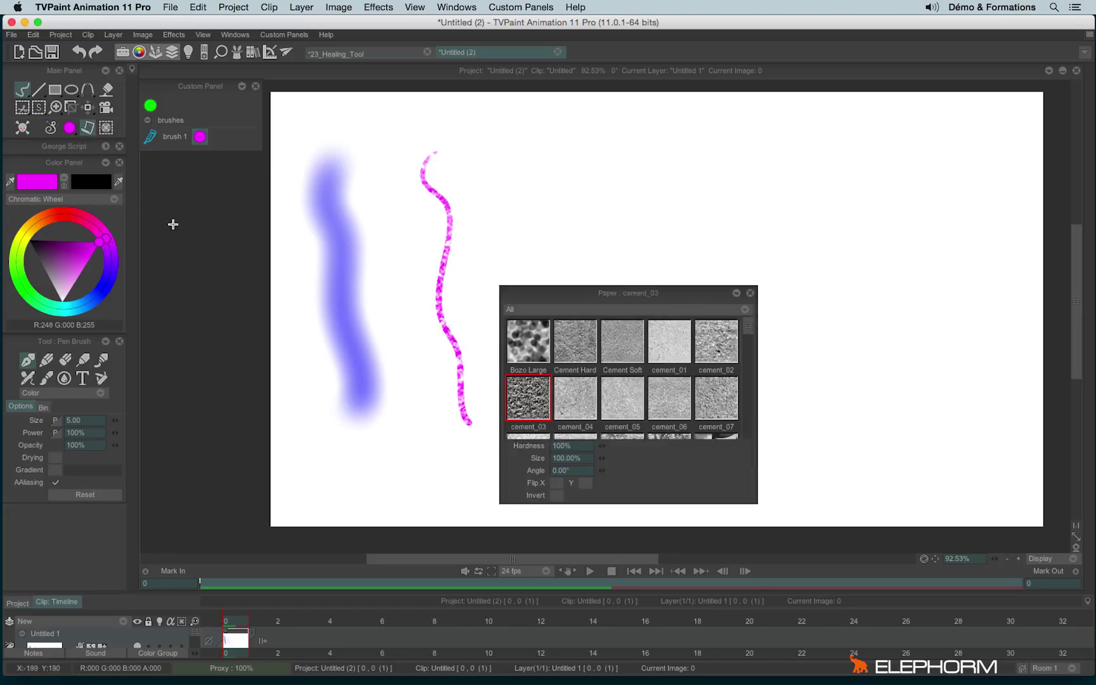
scroll(752, 359, down, 5)
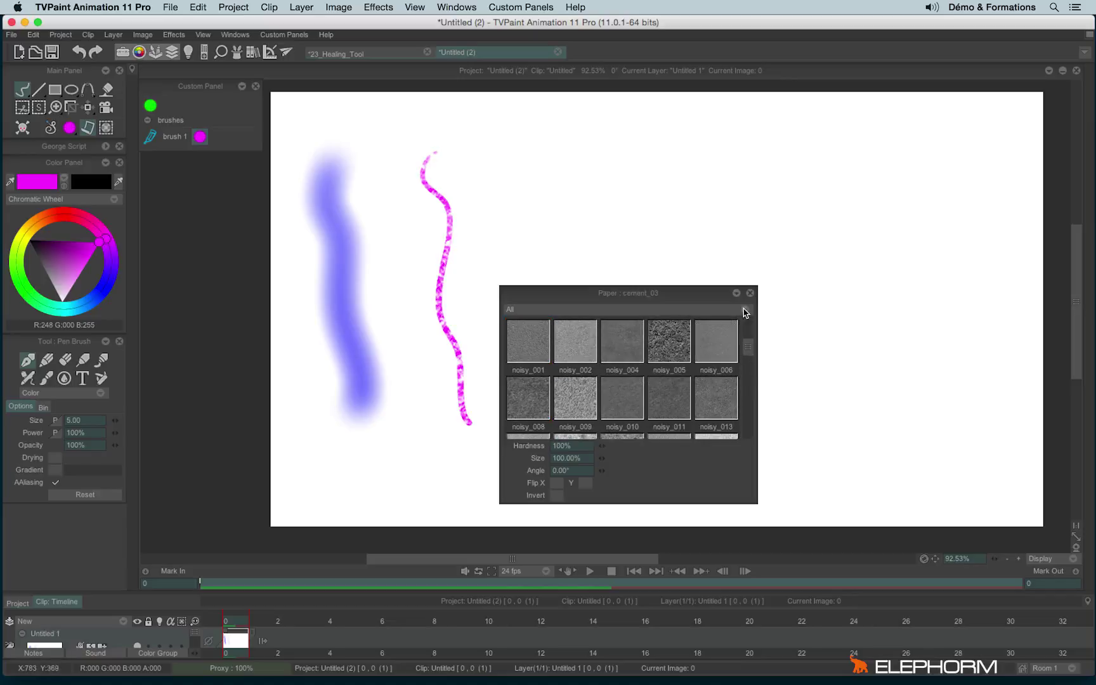
click(751, 294)
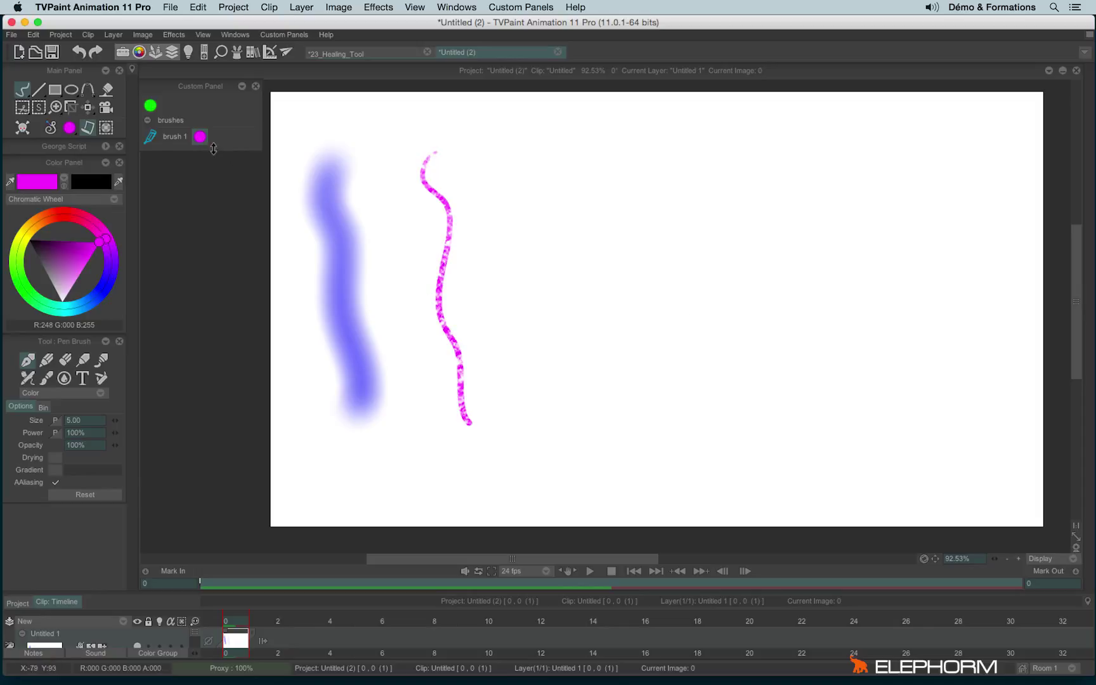
Change the magenta action's paper command from cement_03 to "/noisy_006" and save it
right_click(203, 137)
click(221, 135)
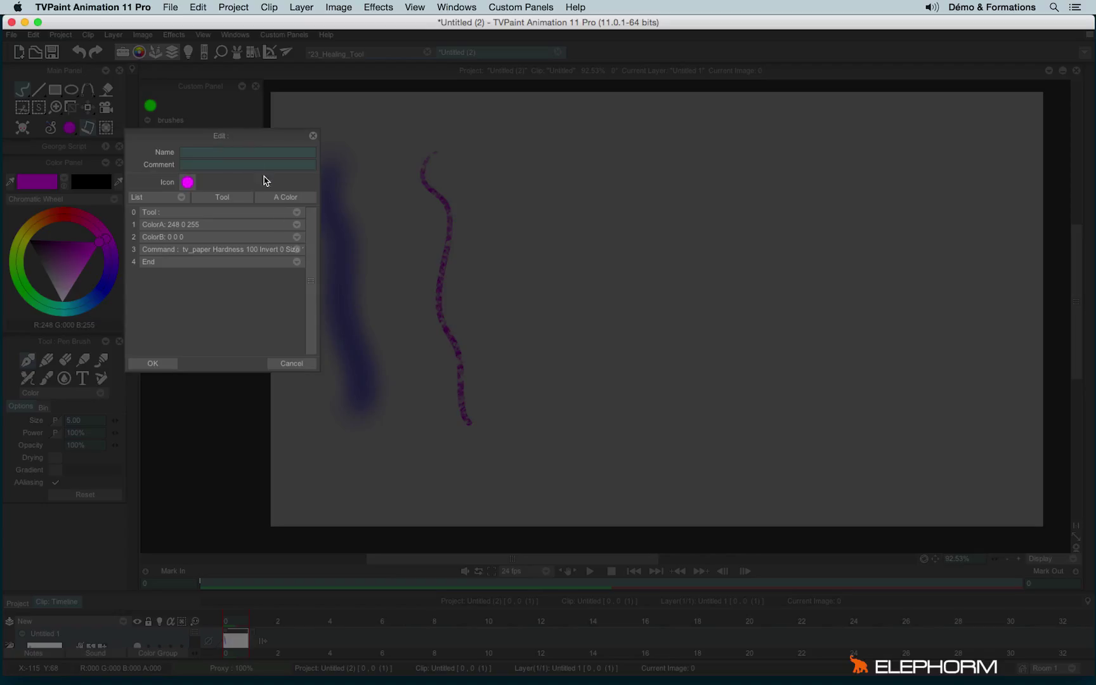
right_click(245, 249)
click(324, 285)
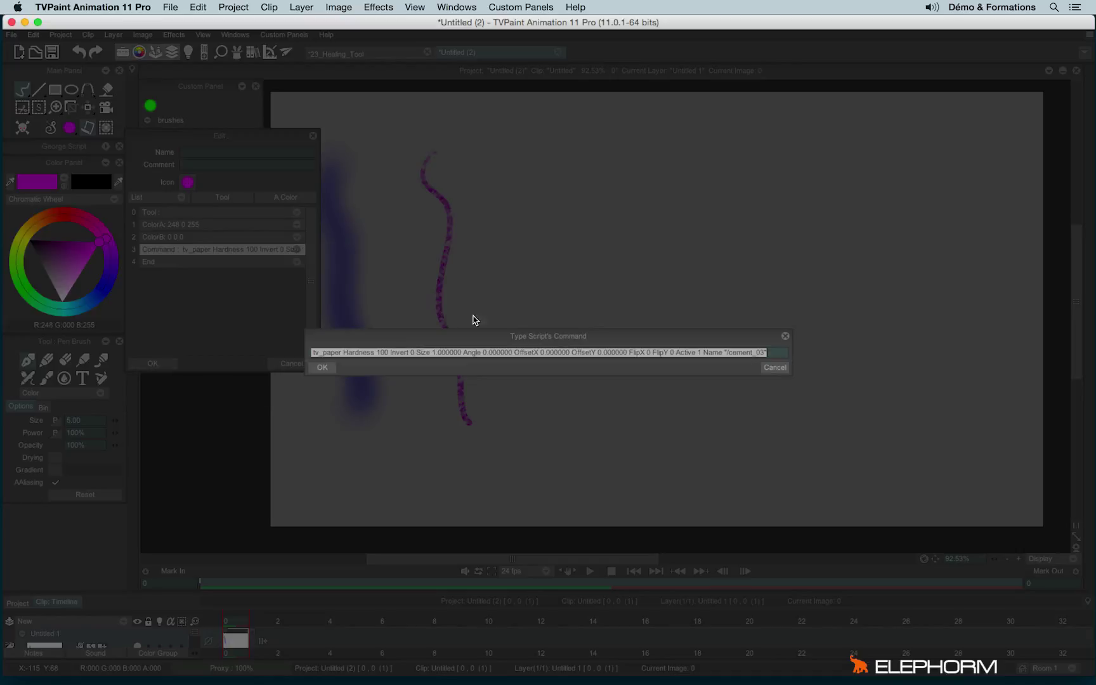
click(762, 354)
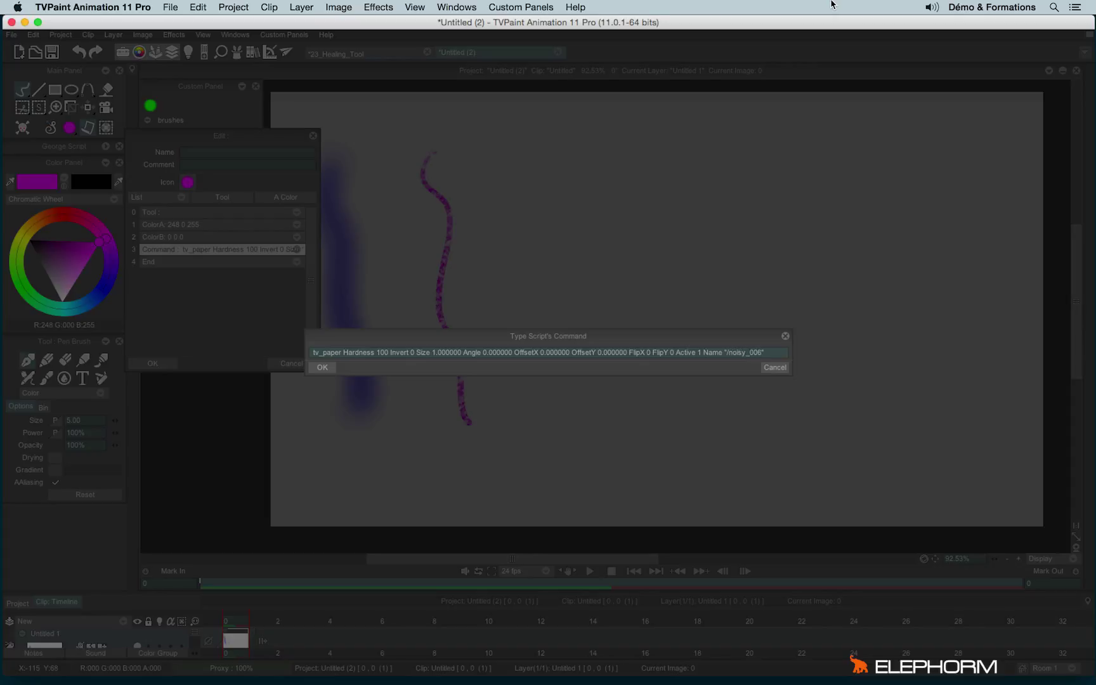
click(322, 367)
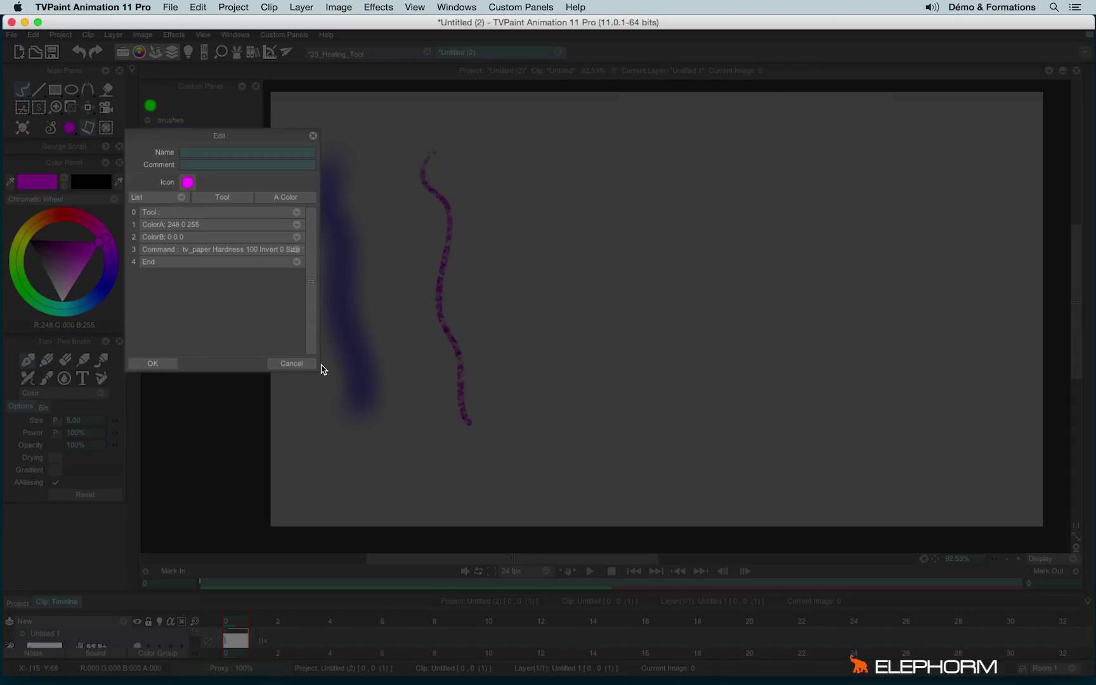
click(164, 367)
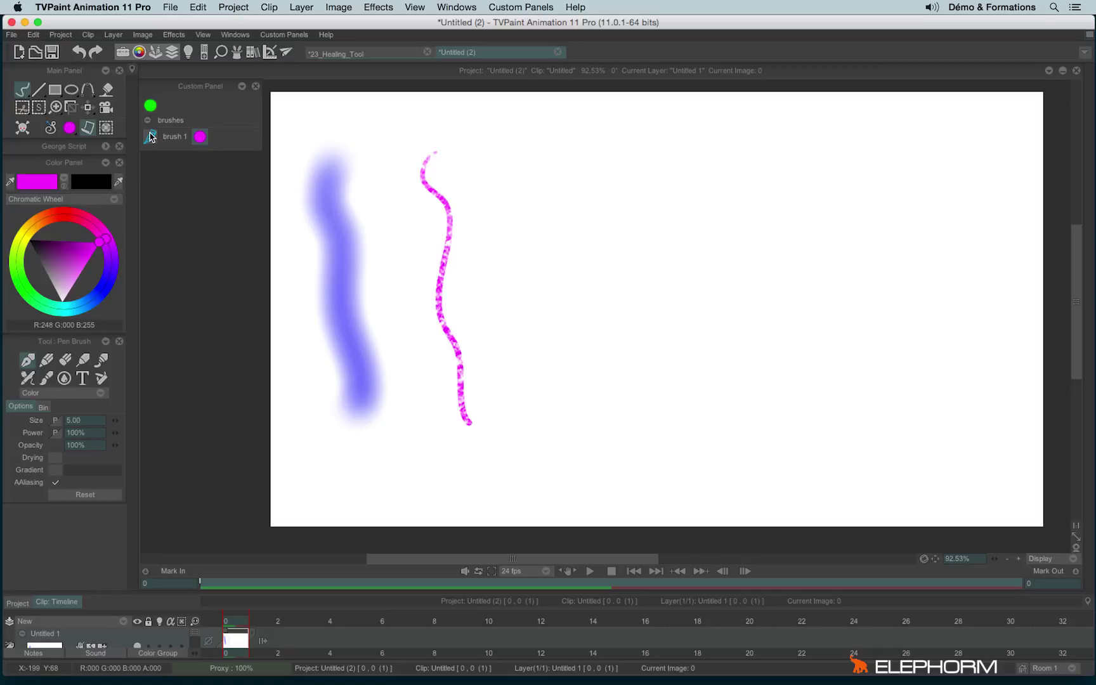
Draw a smooth magenta wavy line beside the textured one, then float the George Script panel
click(175, 145)
click(200, 137)
mouse_move(498, 138)
mouse_down()
mouse_move(511, 188)
mouse_move(507, 259)
mouse_move(571, 422)
mouse_up()
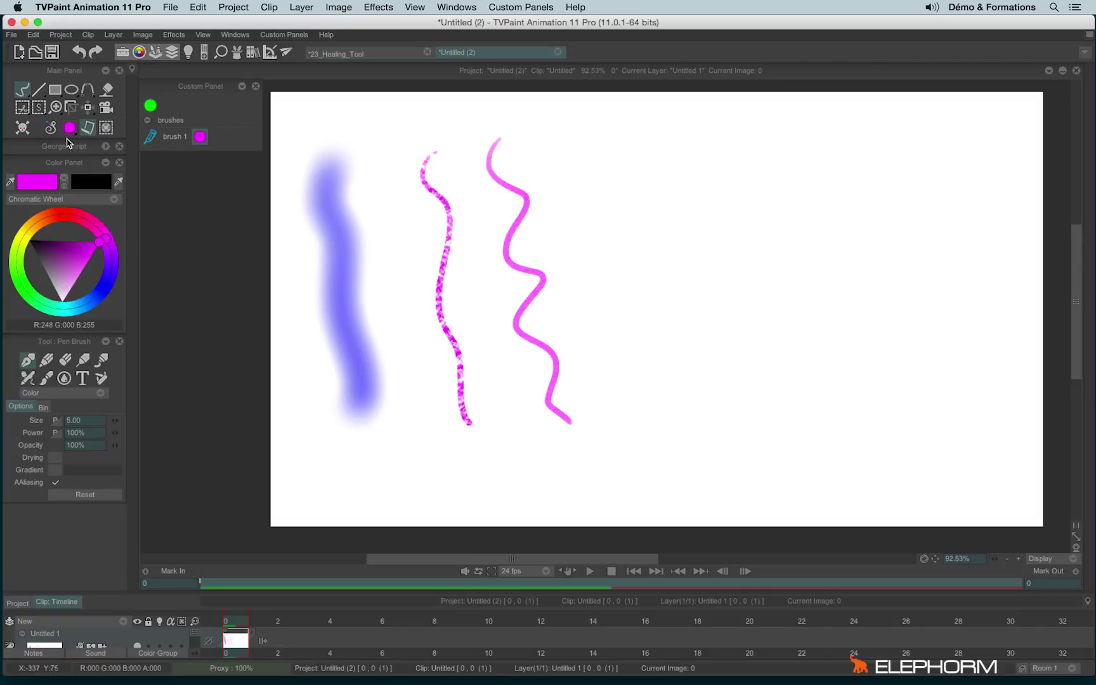
drag(95, 147, 217, 163)
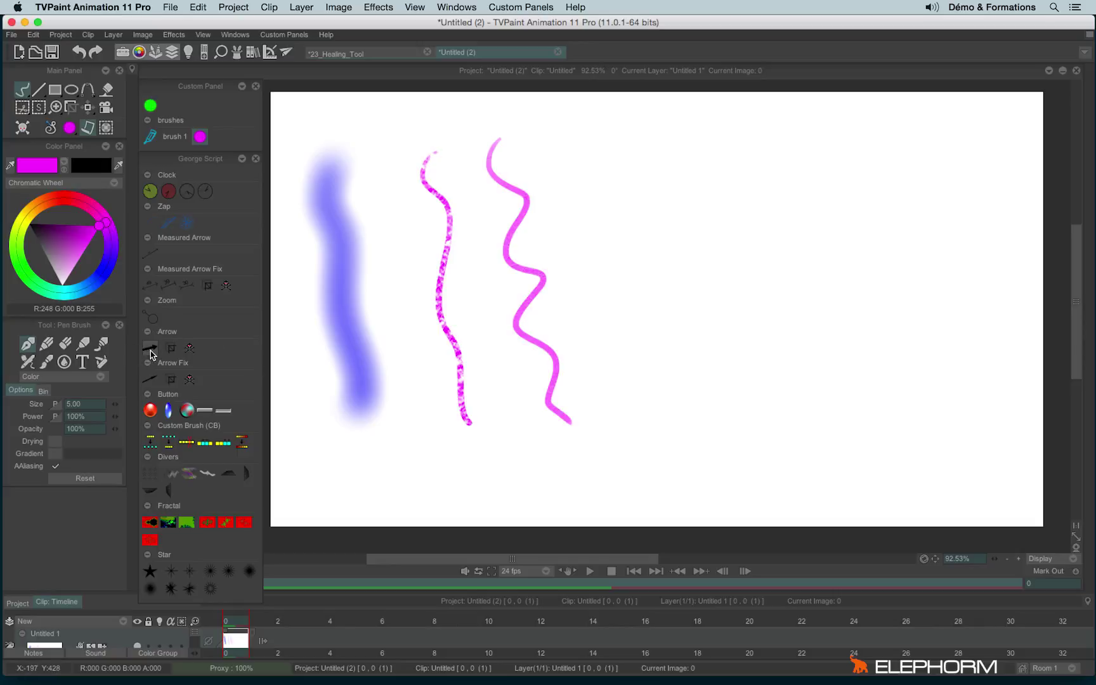
Run the Zap script to draw a magenta star burst on the canvas
click(184, 224)
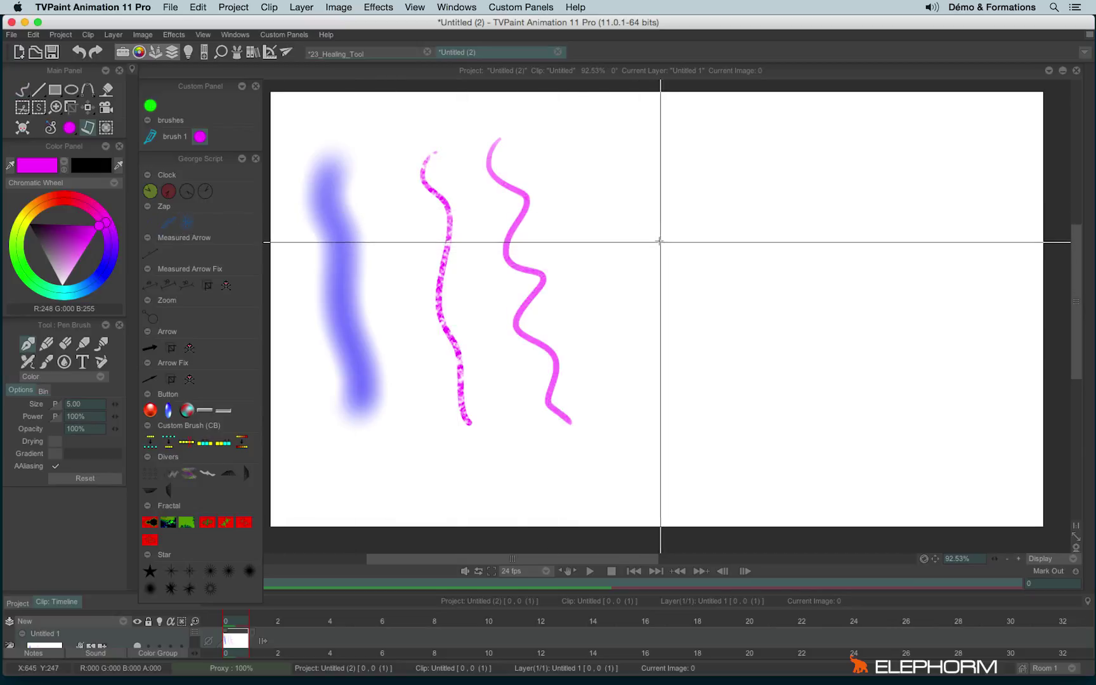
drag(659, 241, 686, 277)
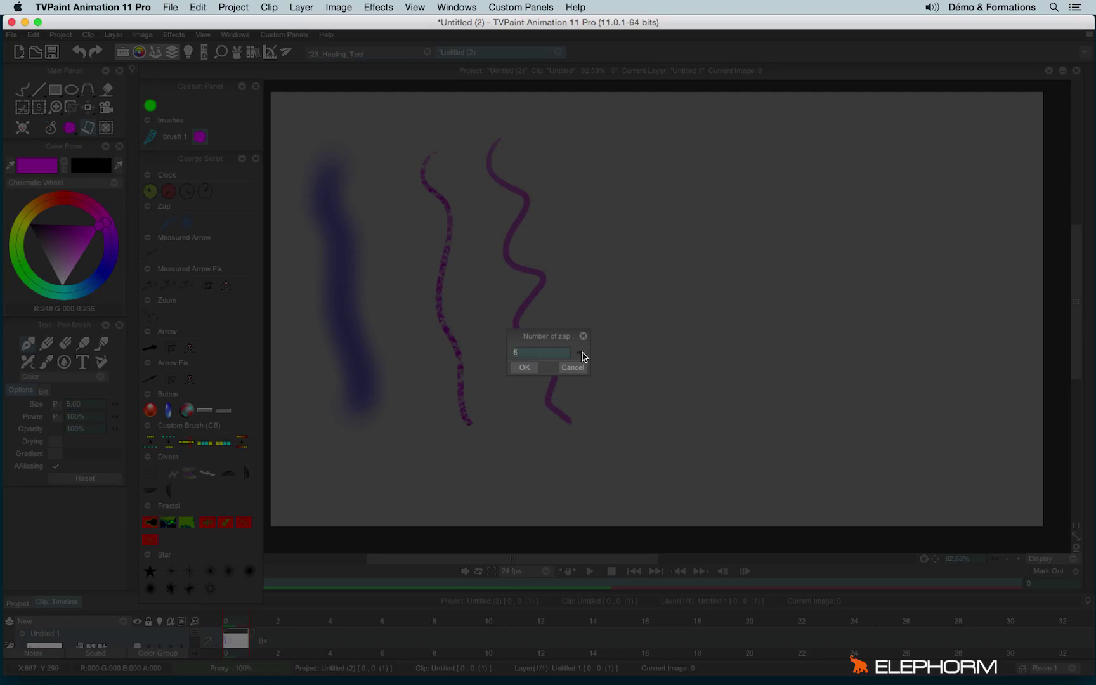
click(524, 367)
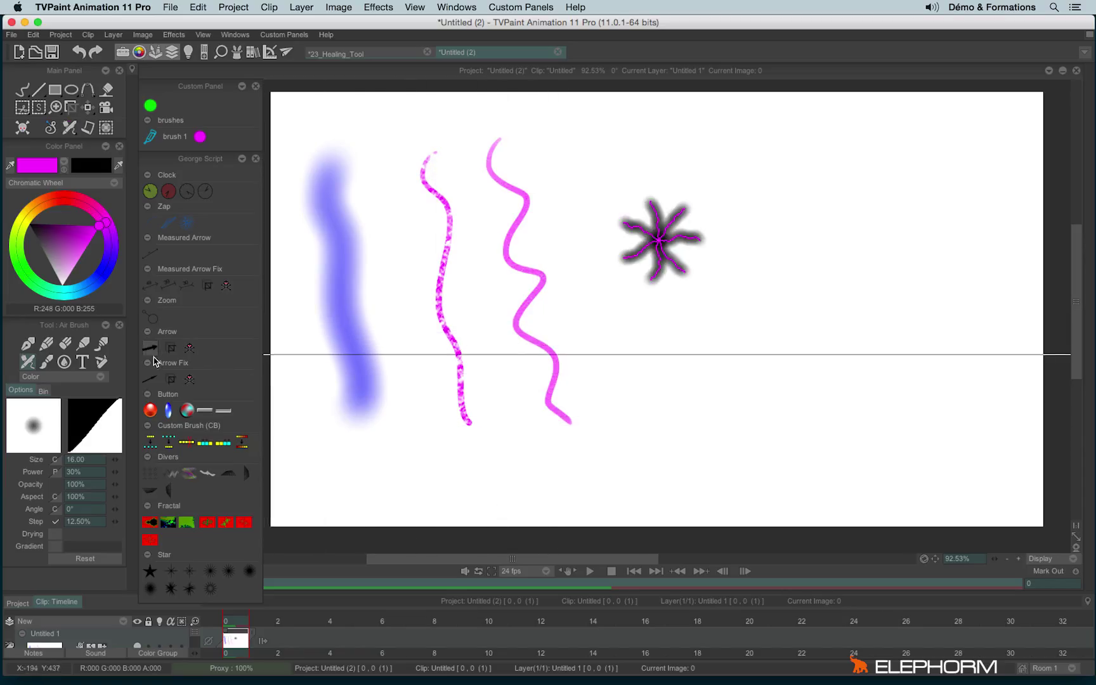
Draw two magenta arrows at 21 percent thickness and a glossy magenta button circle top right
click(151, 348)
drag(672, 366, 751, 313)
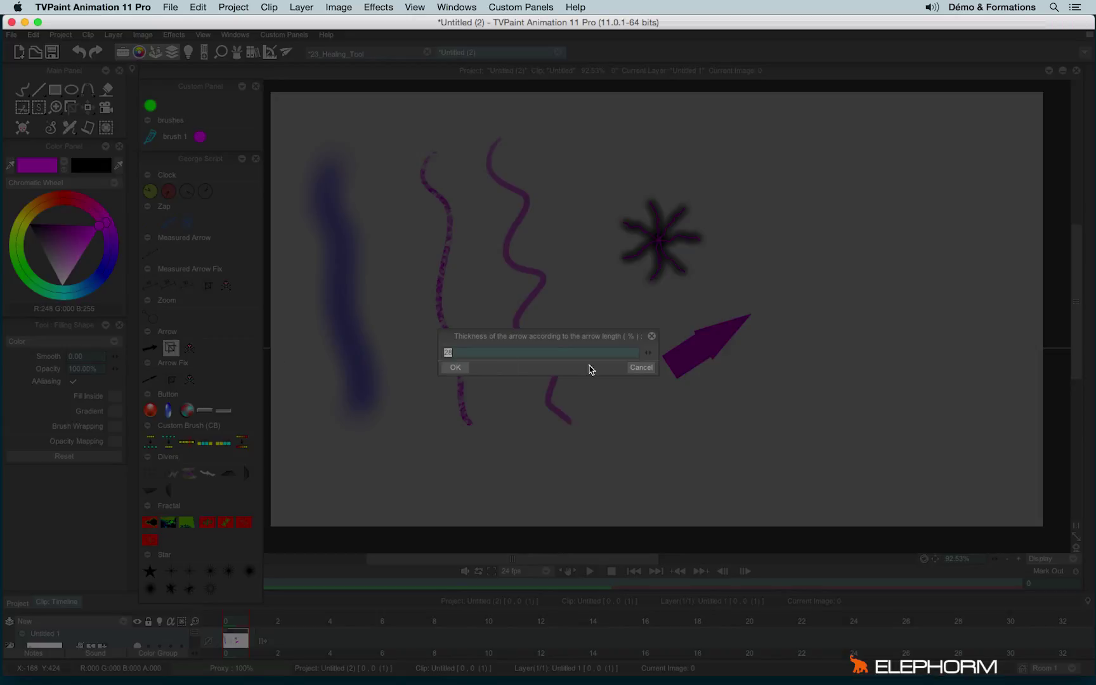
mouse_move(648, 352)
mouse_down()
mouse_move(639, 355)
mouse_move(660, 354)
mouse_move(643, 362)
mouse_up()
click(455, 367)
click(428, 368)
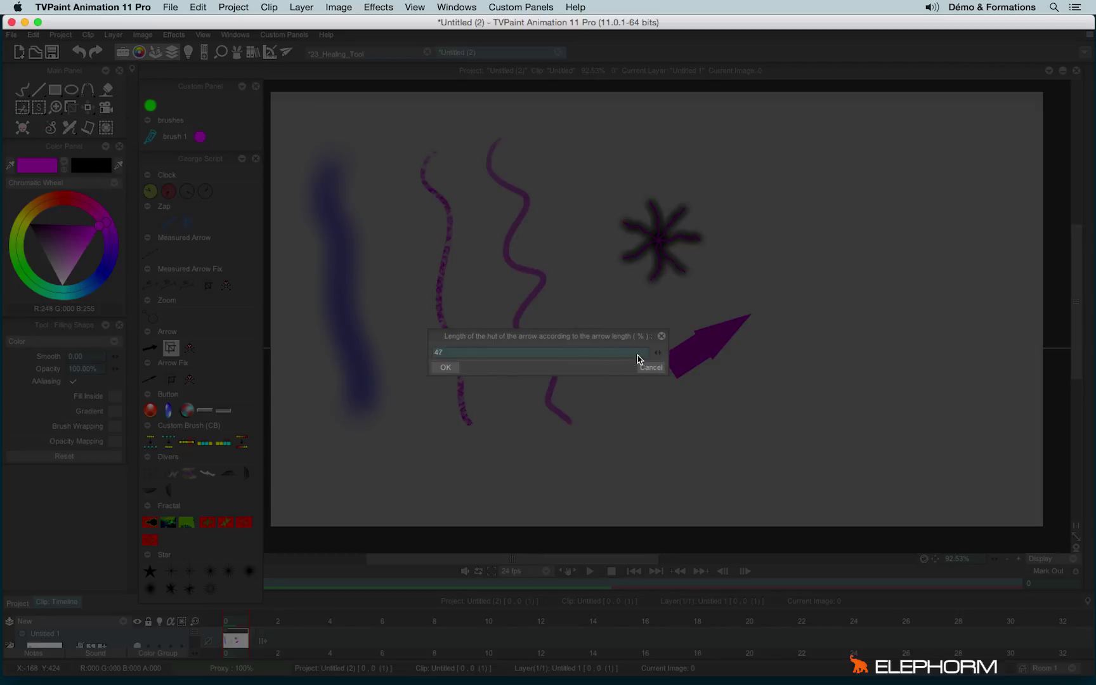
click(437, 367)
drag(722, 417, 808, 351)
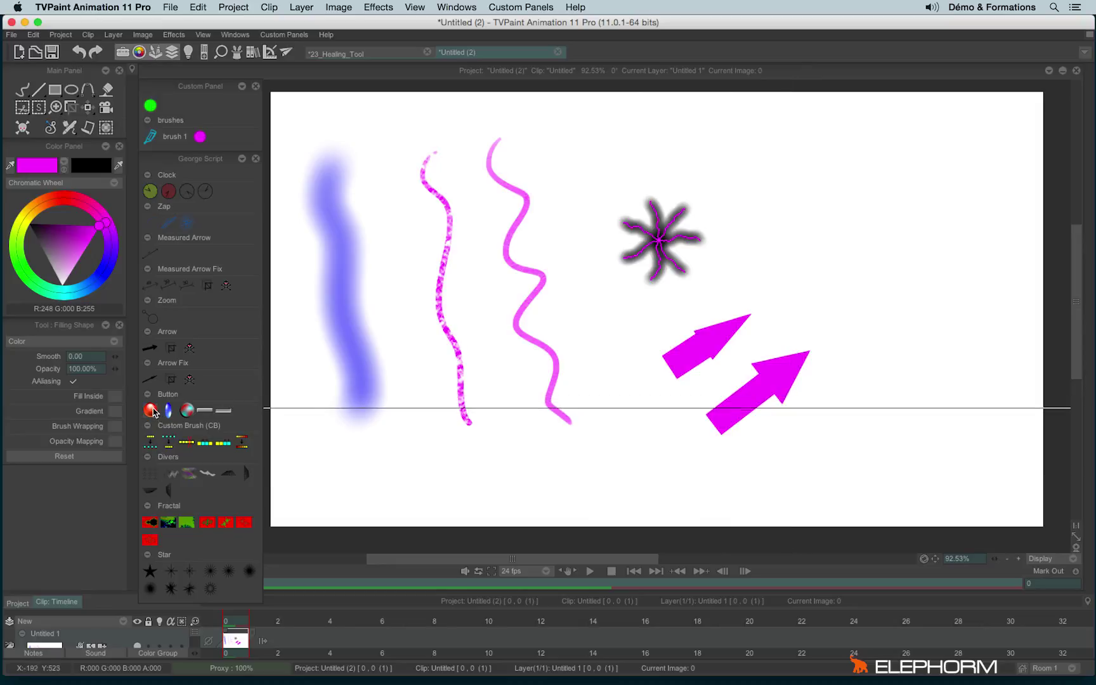
drag(807, 200, 830, 262)
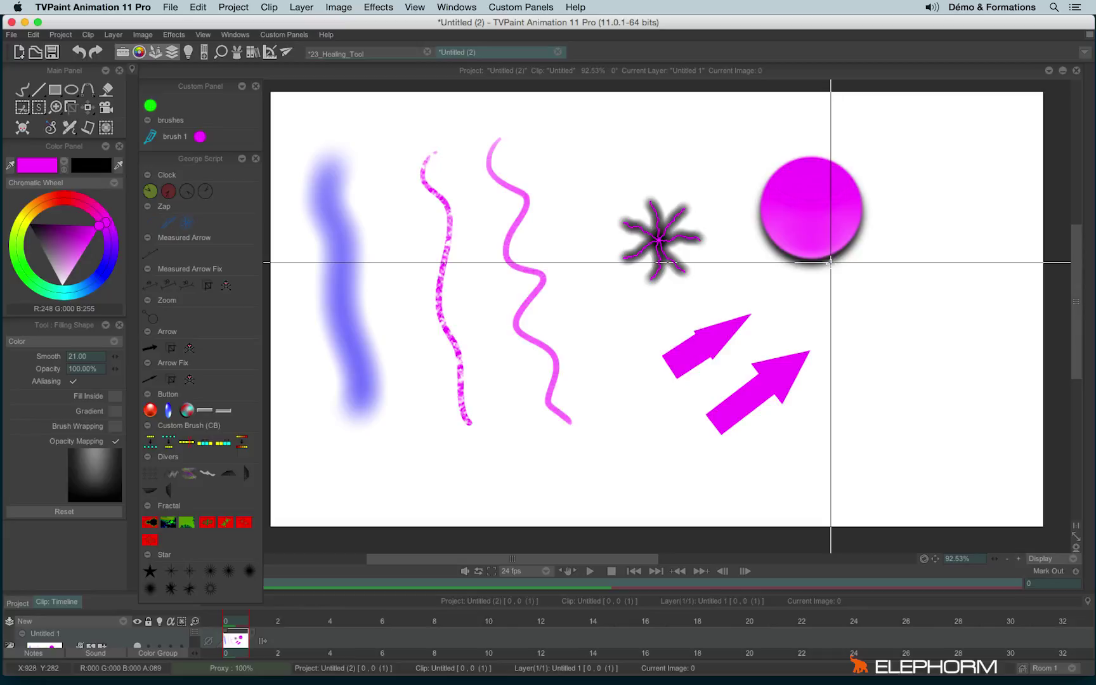
Close the George Script panel, clear the whole canvas, and bring up the Custom Panel options
click(256, 159)
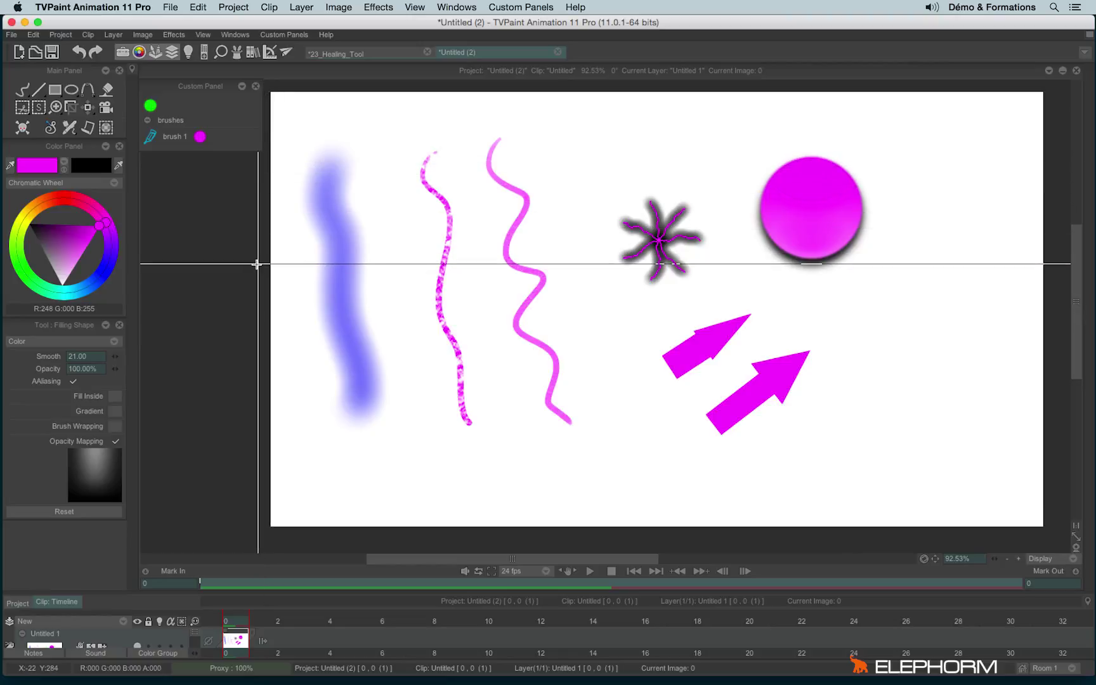
key(BackSpace)
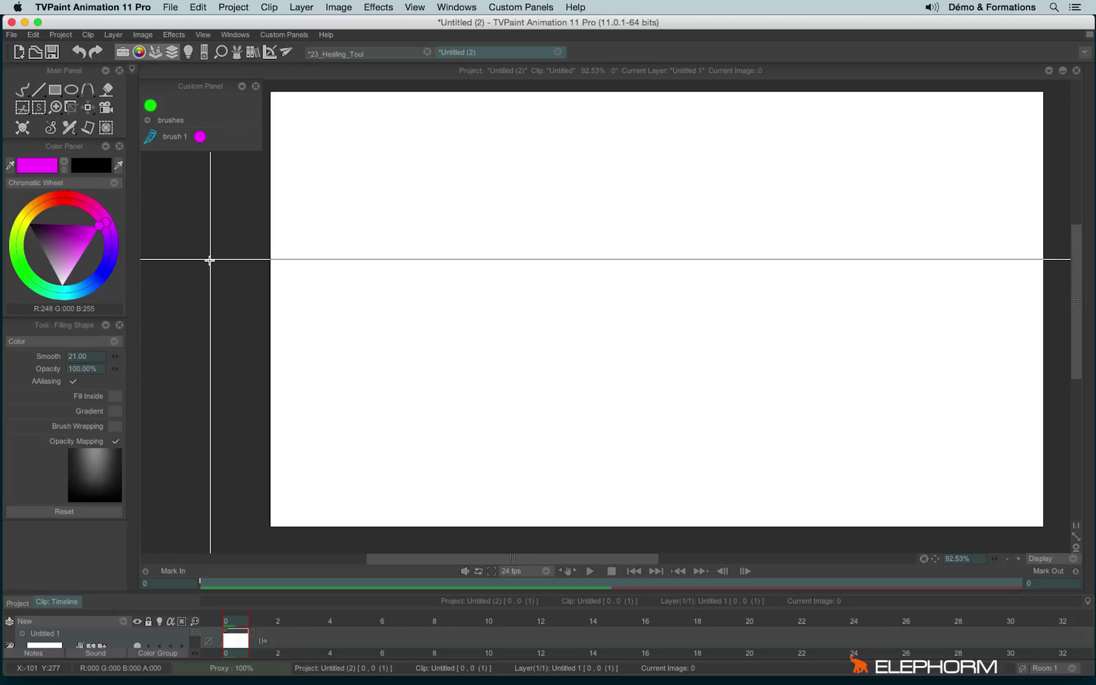
right_click(236, 137)
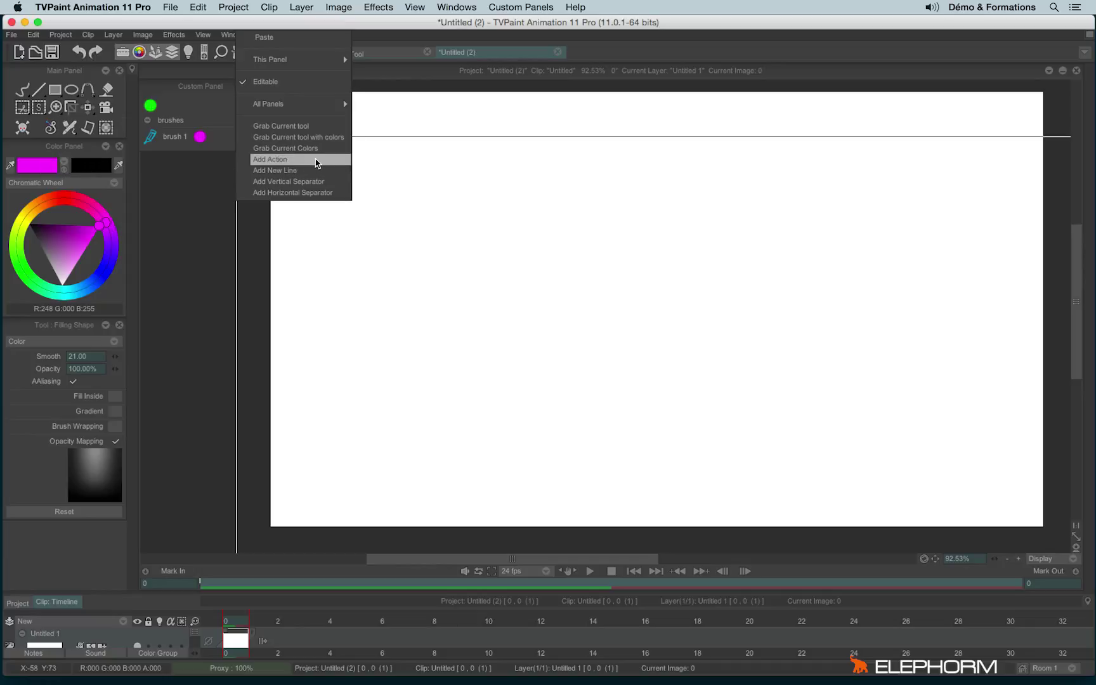
Create a new custom-panel action named 'delete layer' with the red delete-layer icon
click(318, 163)
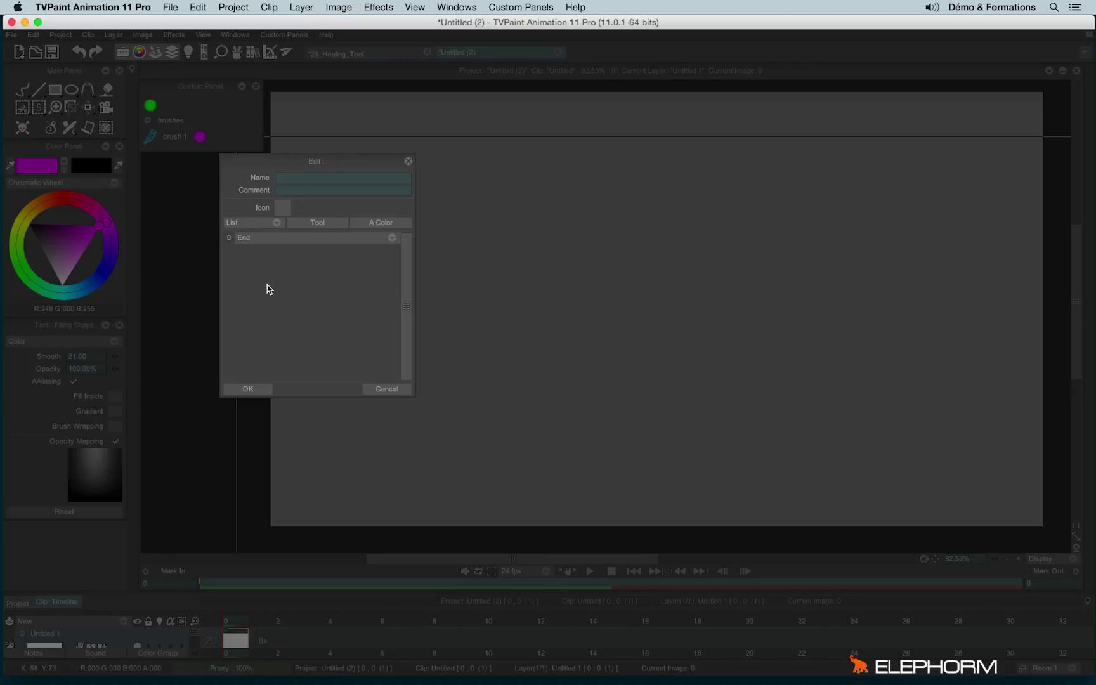
click(297, 180)
click(265, 223)
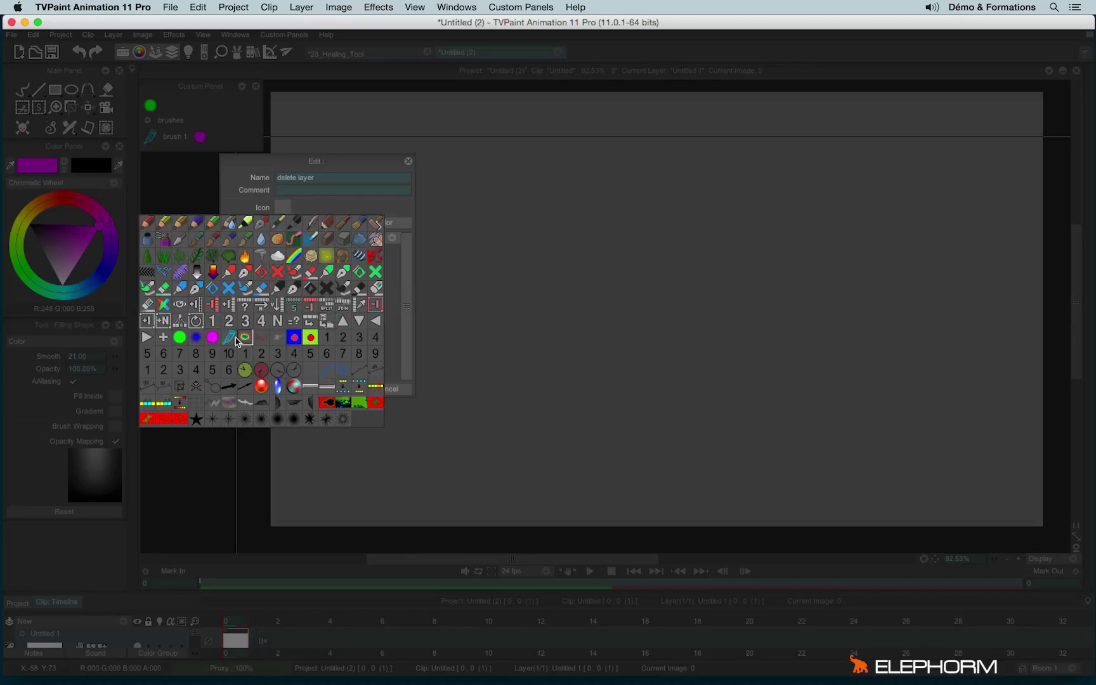
click(311, 305)
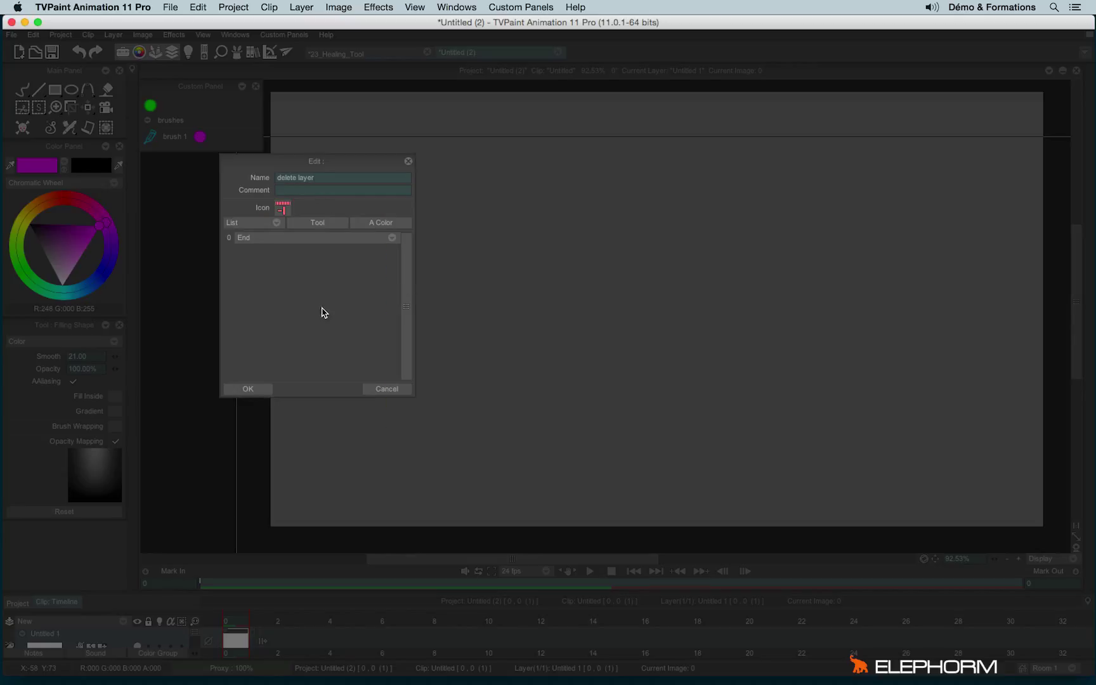
Give the action the Layer > Delete keystroke, save it, and sketch a magenta loop
right_click(250, 241)
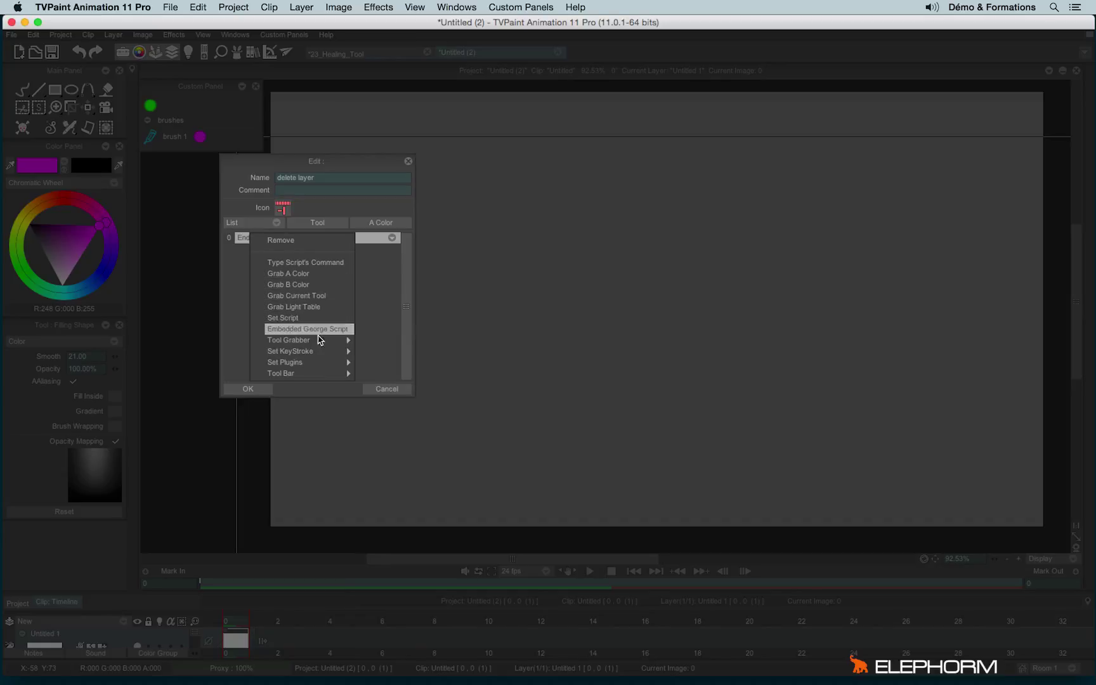
mouse_move(311, 351)
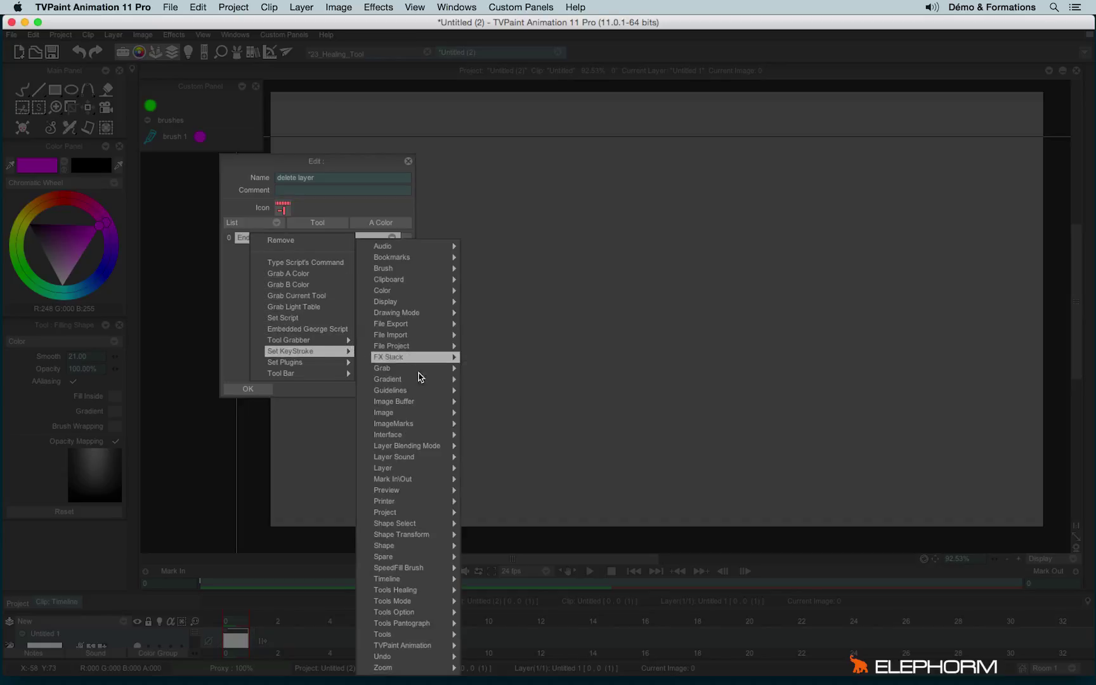
mouse_move(405, 472)
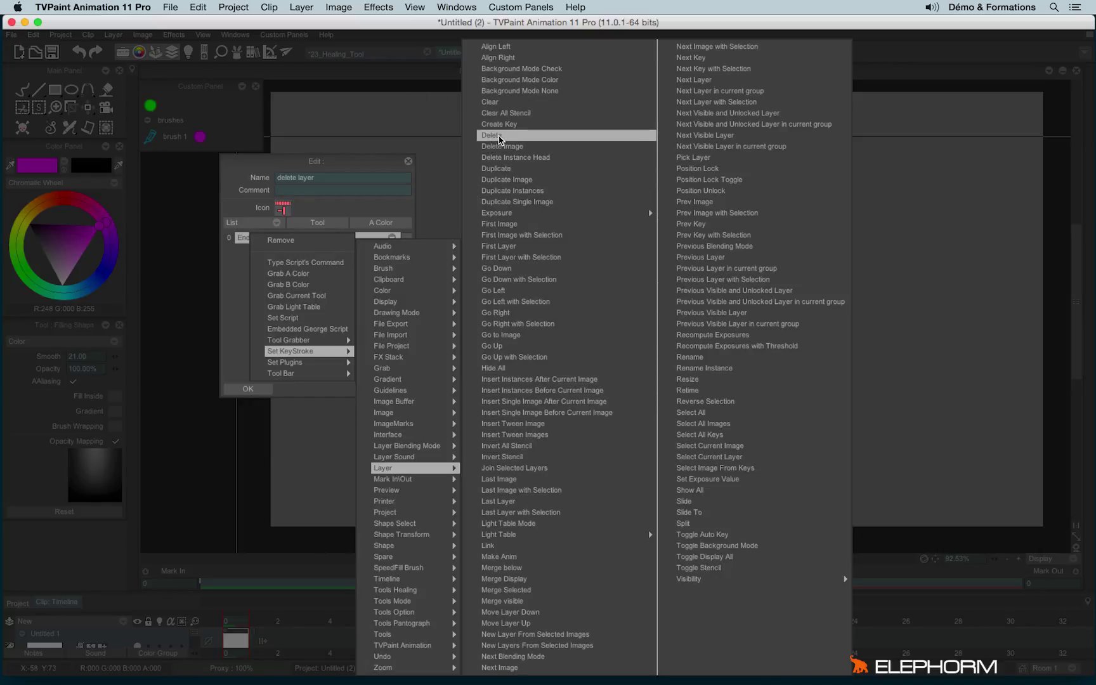
click(499, 136)
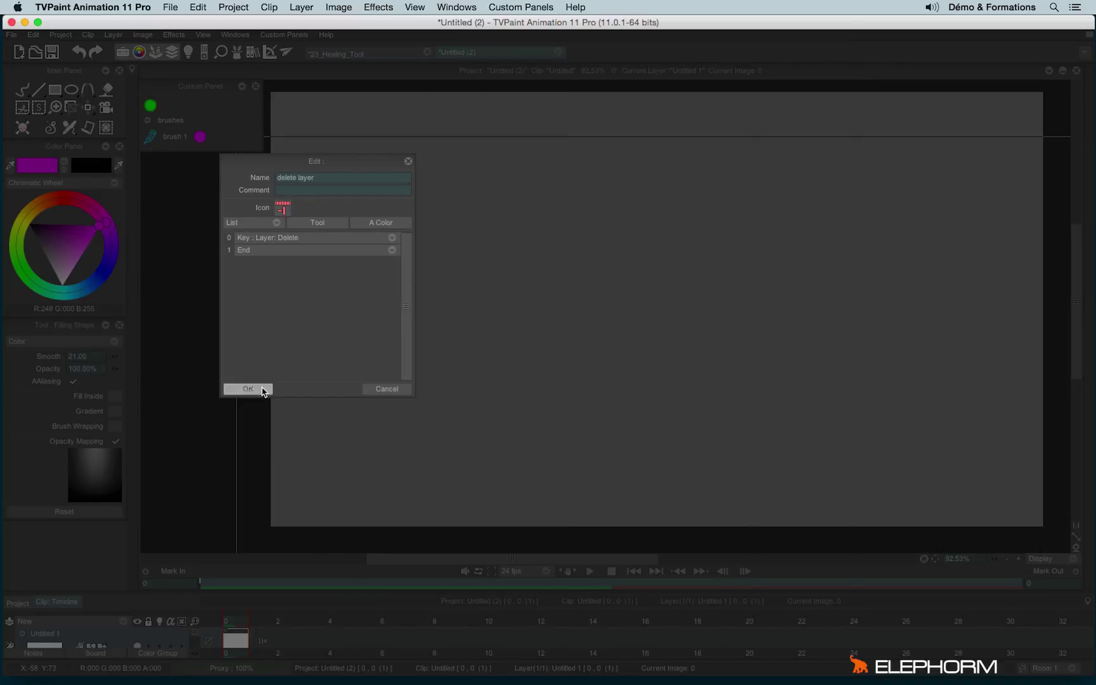
click(247, 389)
click(174, 136)
mouse_move(531, 191)
mouse_down()
mouse_move(626, 232)
mouse_move(596, 383)
mouse_move(507, 298)
mouse_up()
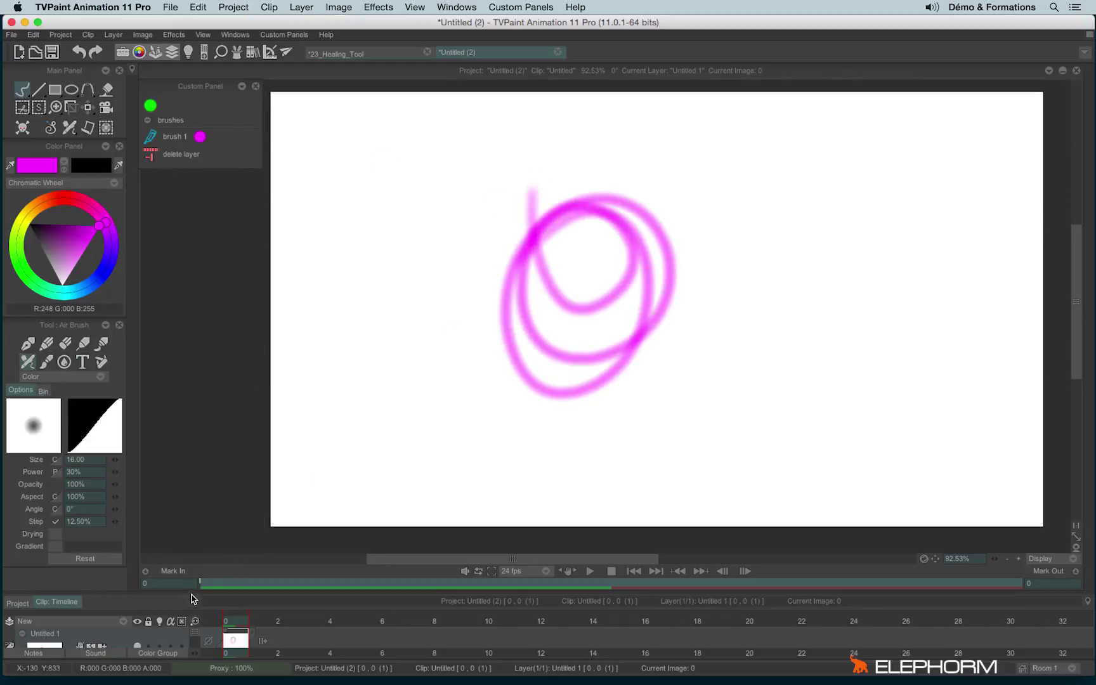
Enlarge the timeline and add layers Anim_0 and Anim_1, scribbling magenta on each
click(193, 595)
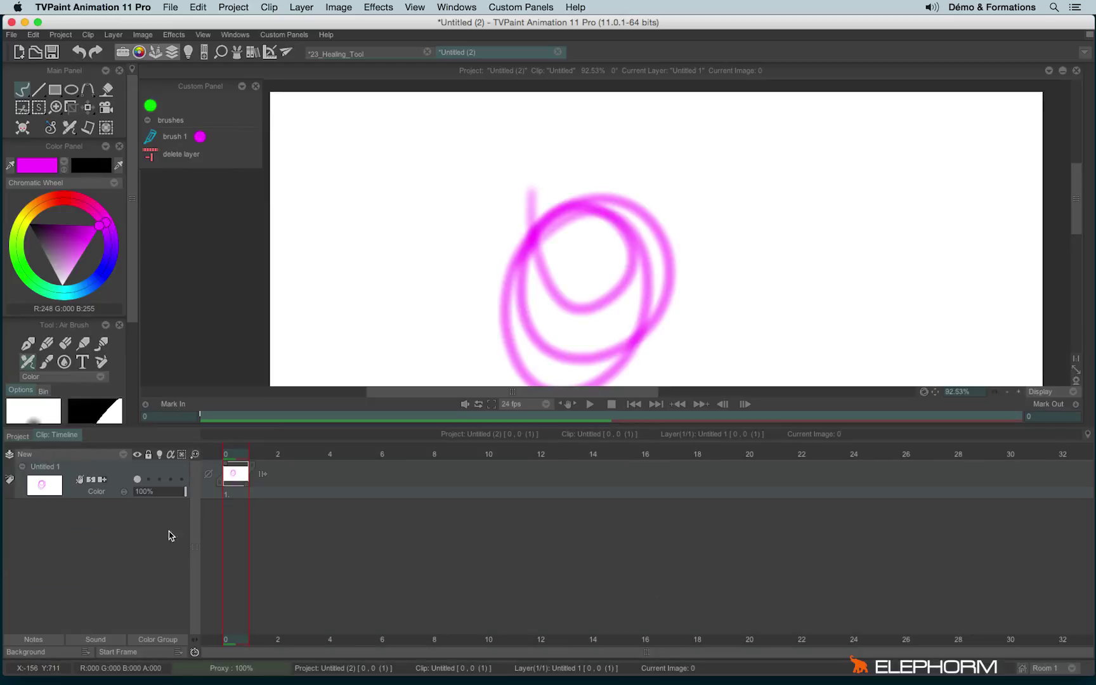
click(88, 457)
click(121, 452)
mouse_move(431, 225)
mouse_down()
mouse_move(379, 265)
mouse_move(488, 303)
mouse_up()
click(102, 455)
mouse_move(748, 266)
mouse_down()
mouse_move(818, 298)
mouse_move(932, 239)
mouse_up()
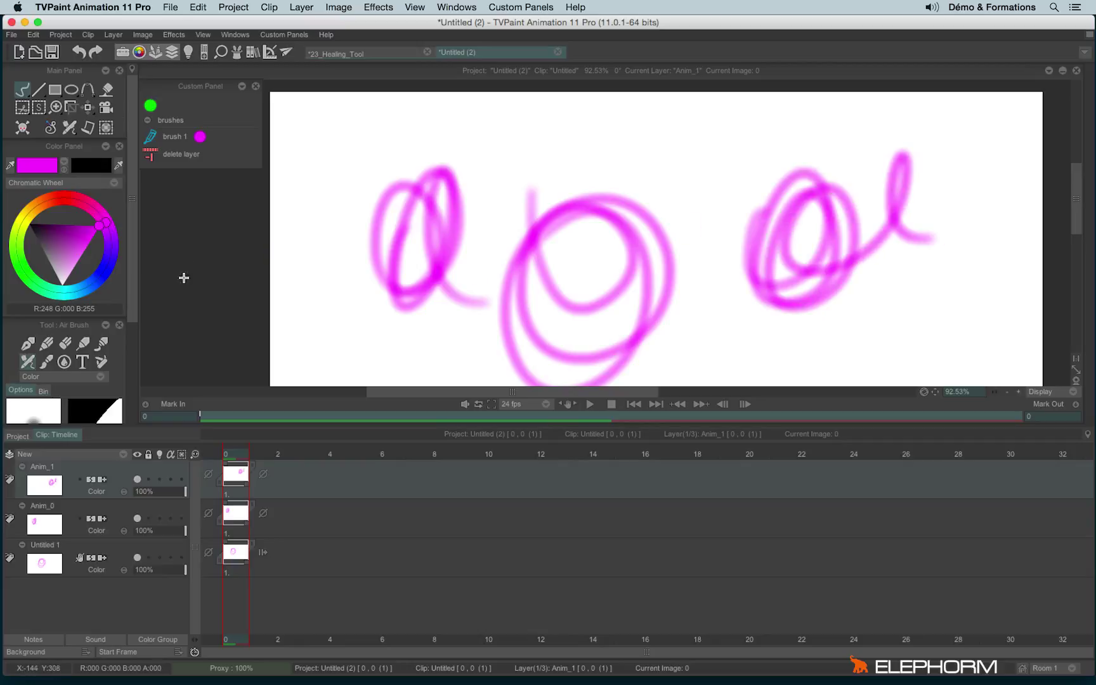
Delete Anim_1, Anim_0 and Untitled 1 with the 'delete layer' button
click(151, 158)
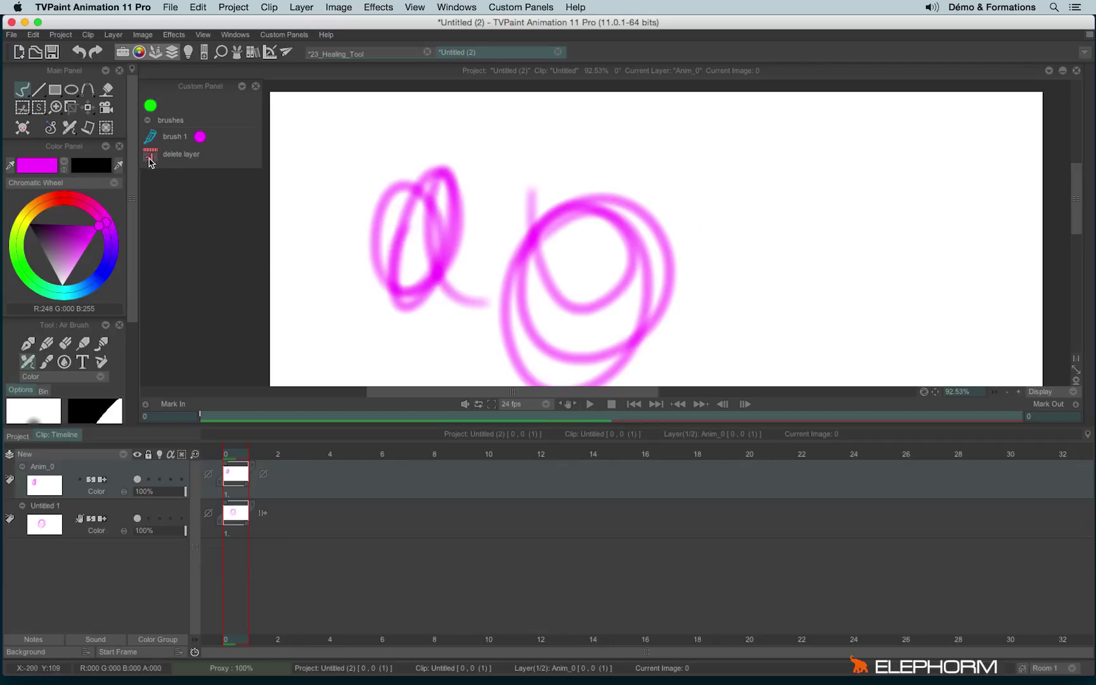
click(151, 160)
click(151, 164)
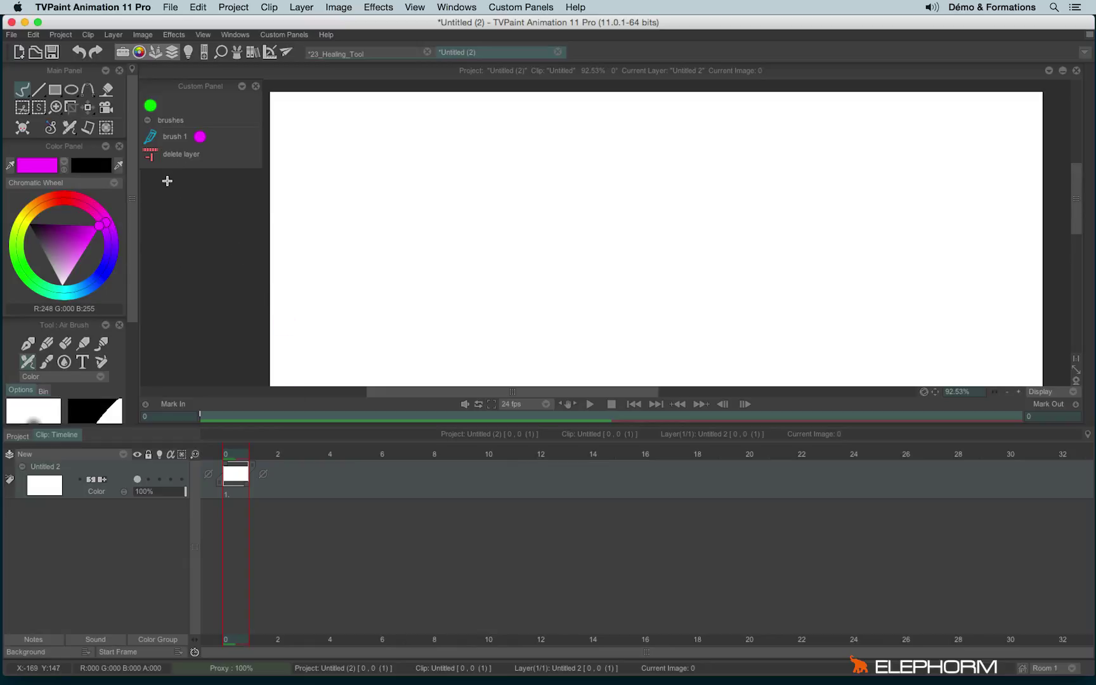
Rename the magenta pen preset to 'brush 2' in its action editor
click(151, 136)
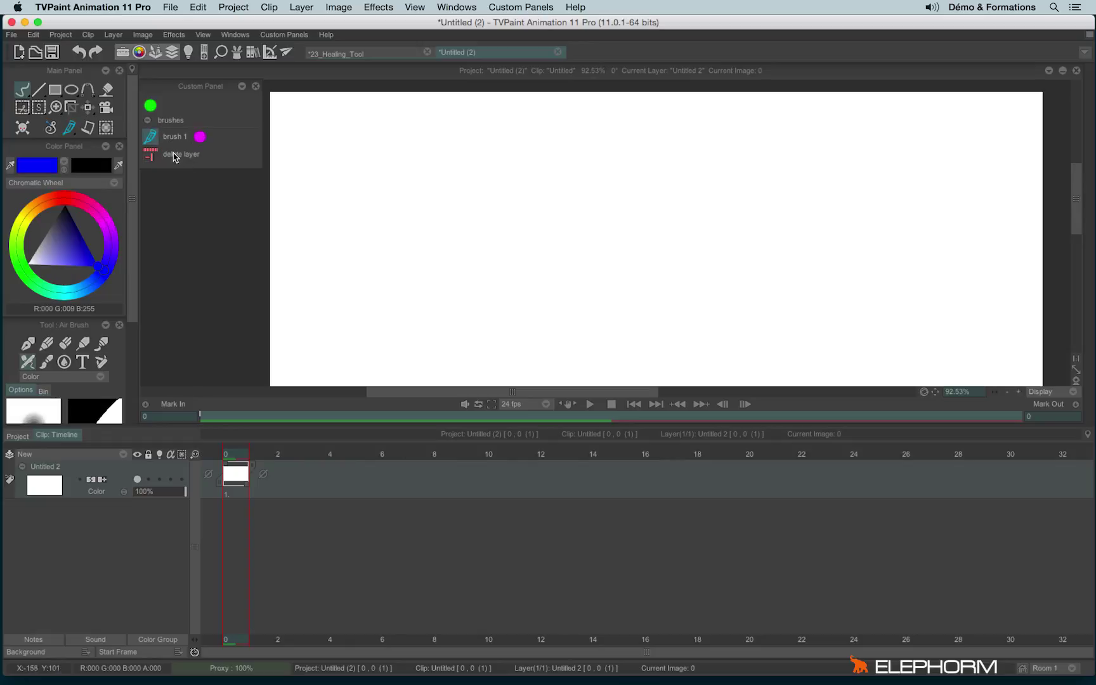
right_click(202, 138)
click(217, 137)
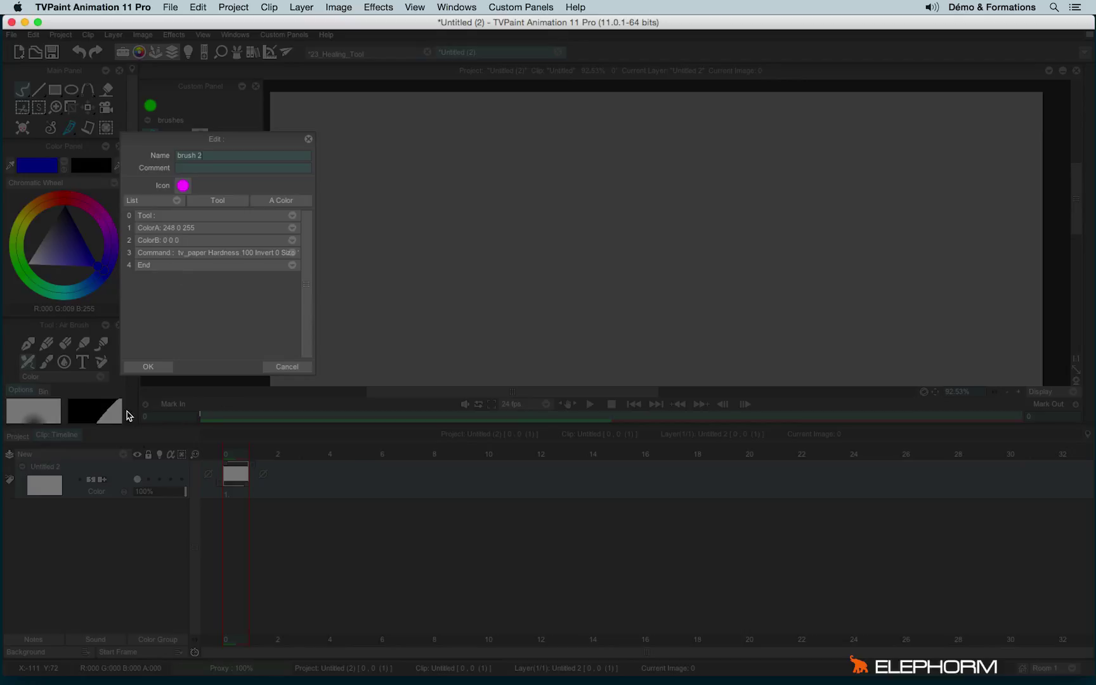
click(154, 366)
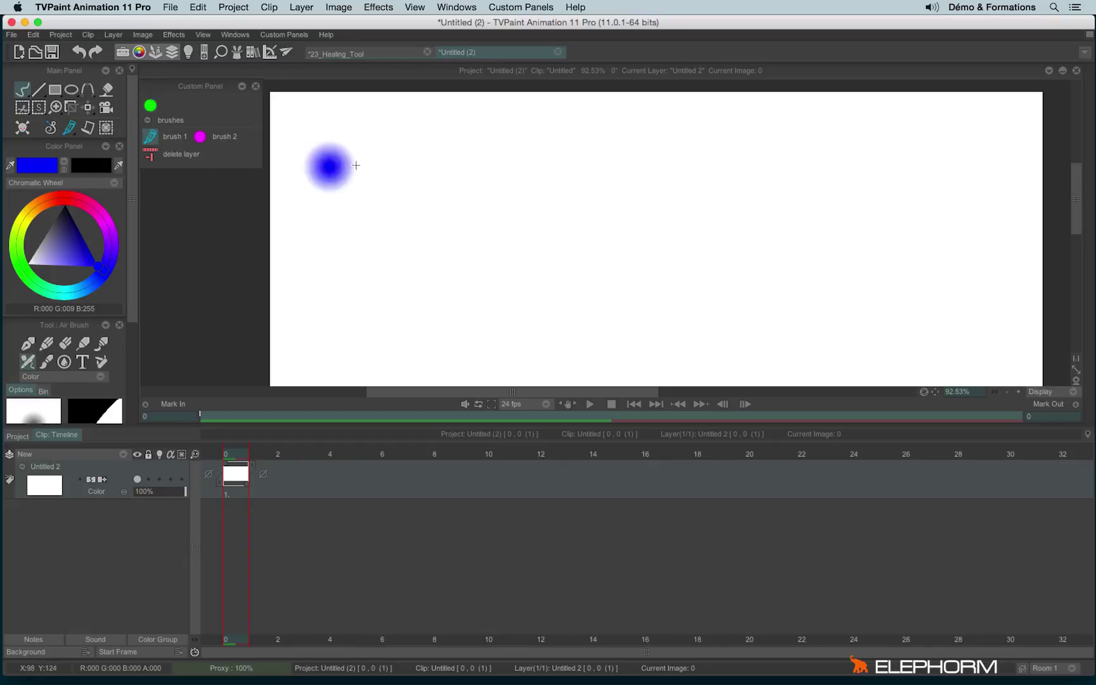
Test brush 1 with a blue stroke and brush 2 with a magenta zigzag, then shrink the timeline
drag(383, 151, 380, 371)
click(219, 138)
mouse_move(519, 139)
mouse_down()
mouse_move(516, 231)
mouse_move(545, 326)
mouse_up()
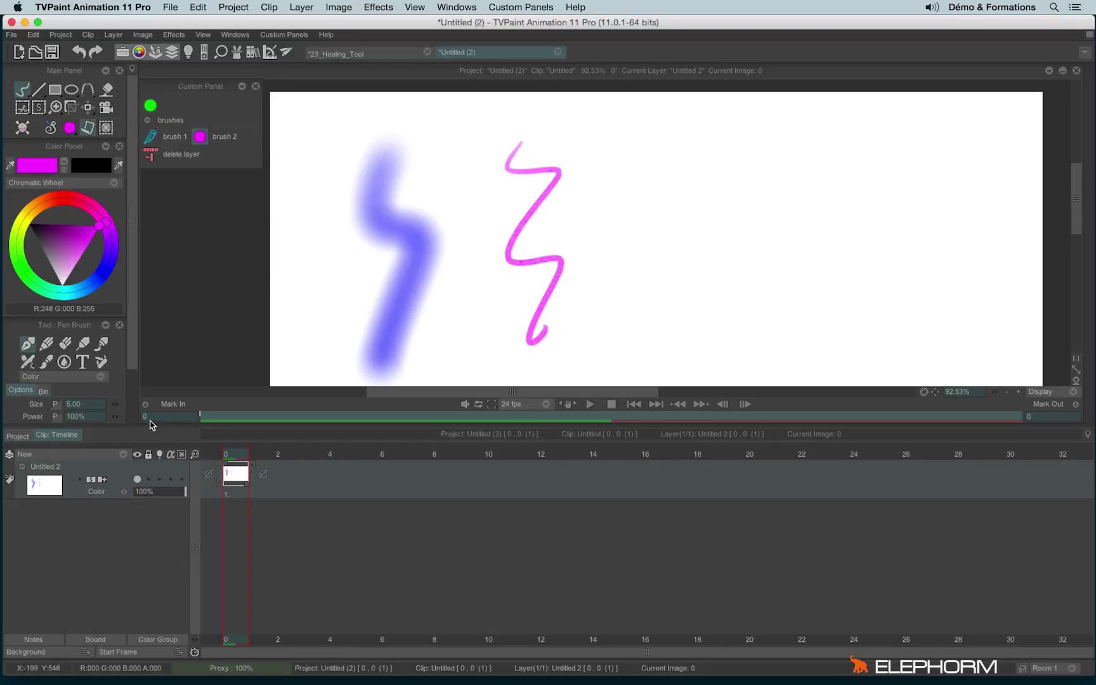
drag(152, 429, 151, 507)
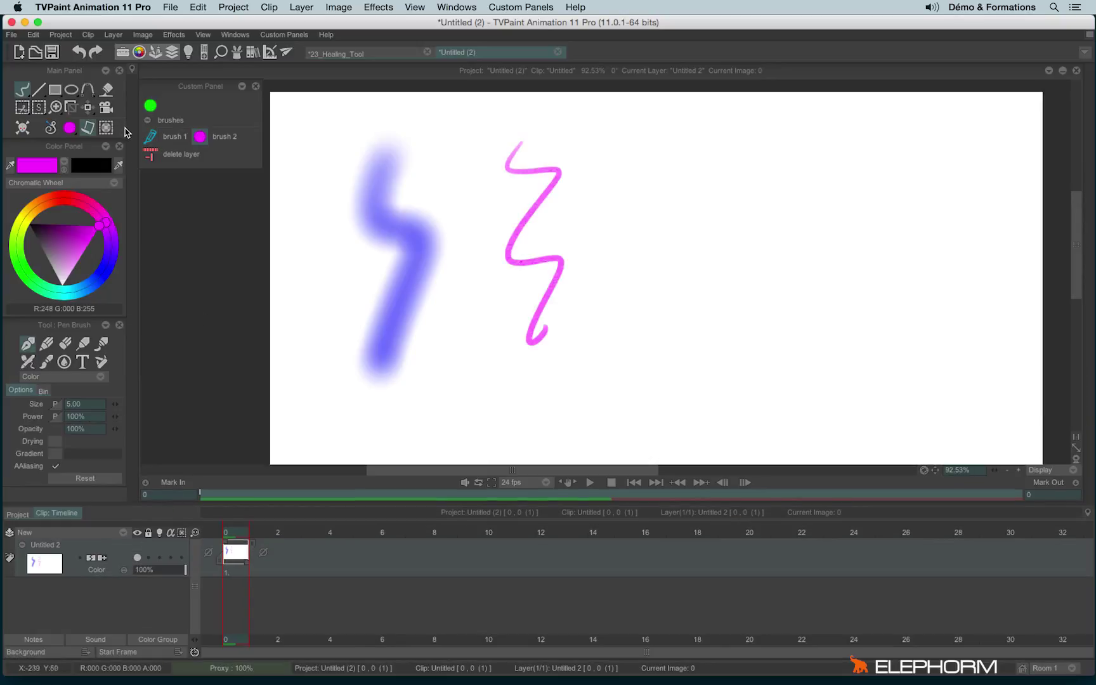
In Edit > Shortcuts, bind the unused G key to the Custom Panel brush 1 command
click(33, 35)
mouse_move(63, 253)
click(85, 272)
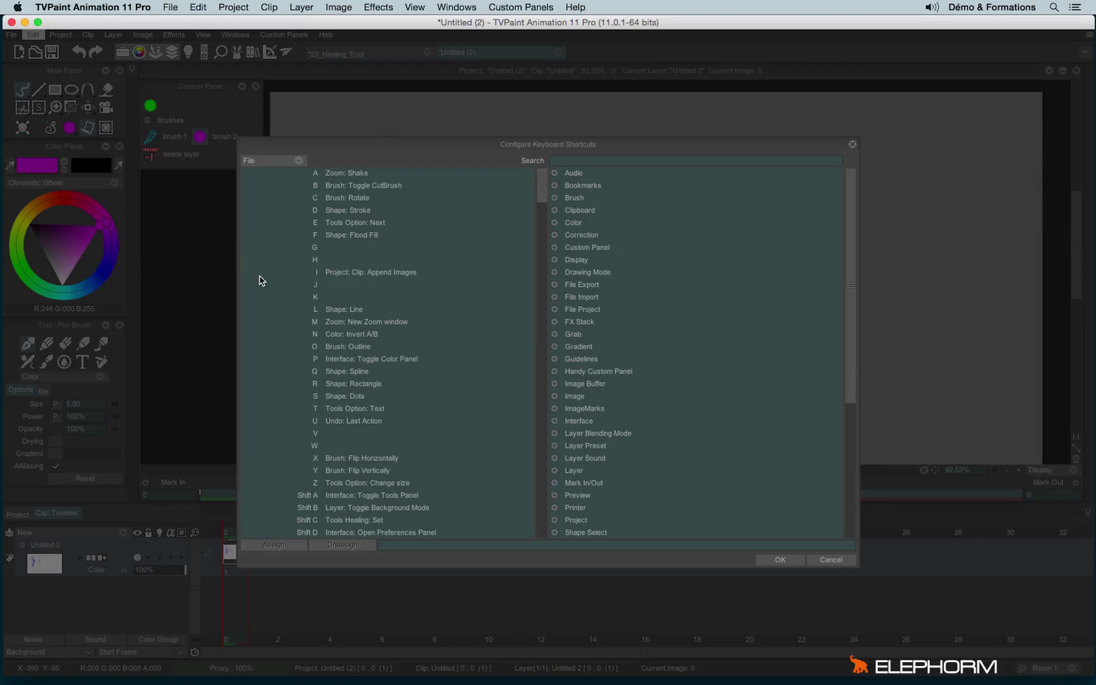
click(572, 162)
text(brush 1)
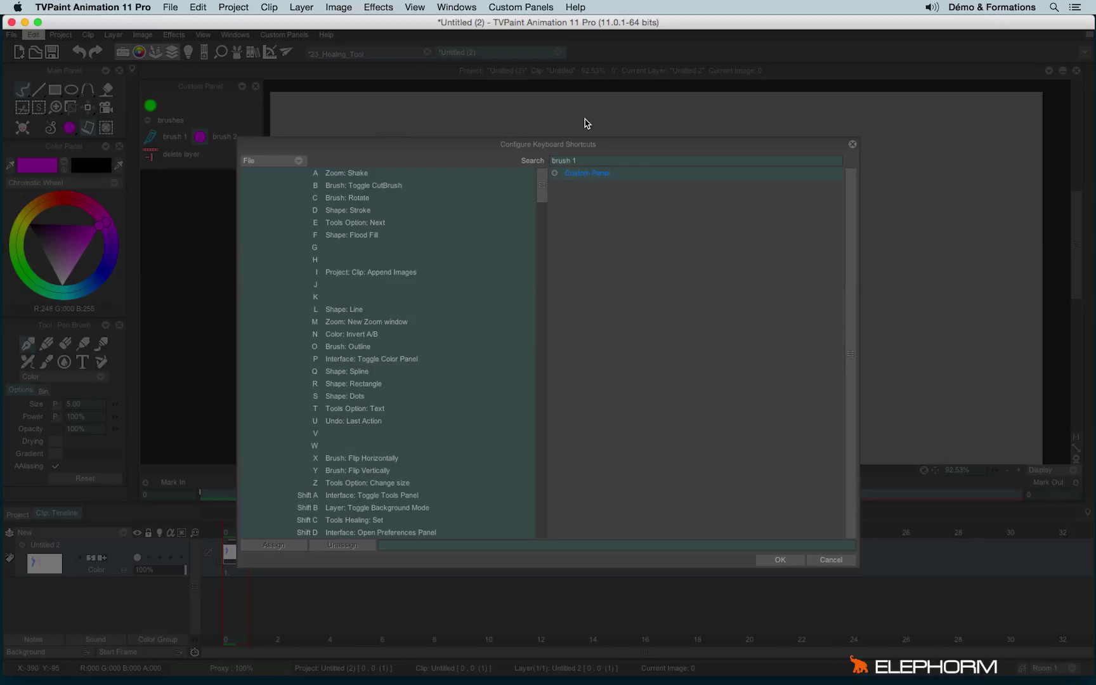
double_click(585, 173)
click(590, 186)
click(329, 248)
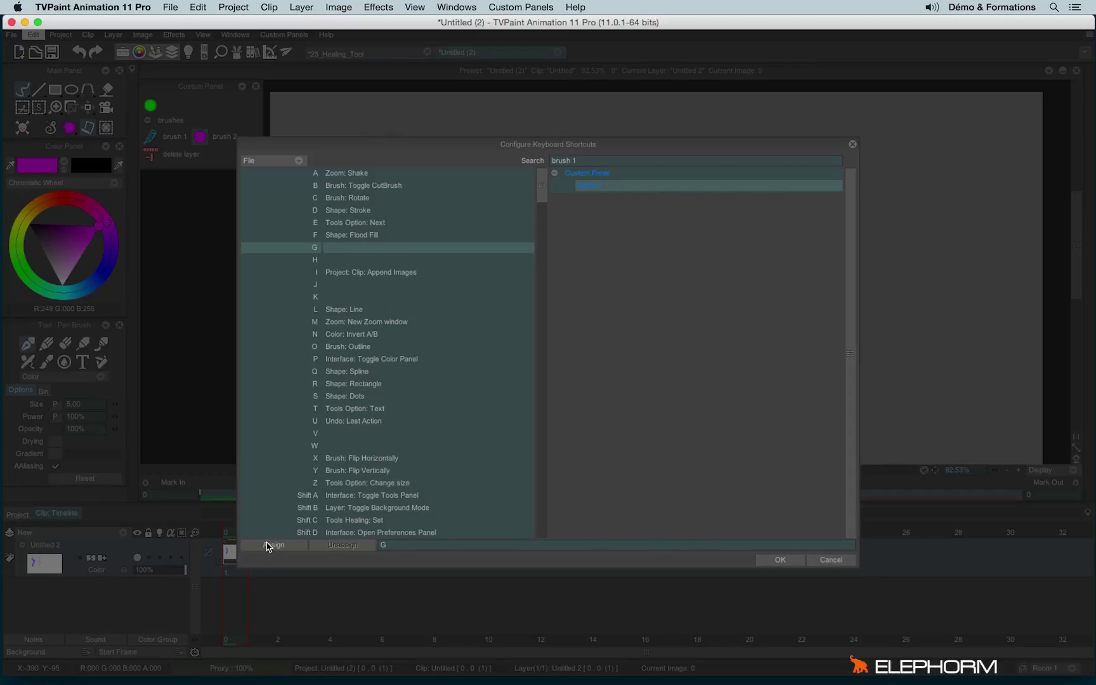
click(269, 545)
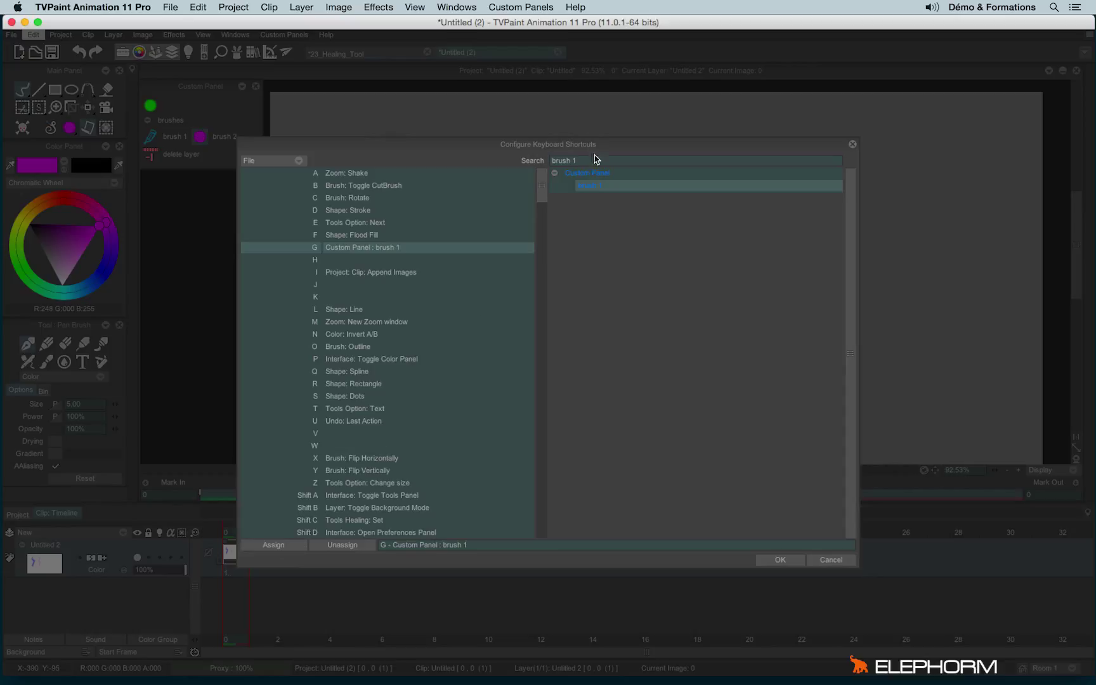
Bind the H key to the brush 2 command and confirm the new shortcuts
click(615, 159)
text(brush 2)
click(589, 185)
click(333, 259)
click(270, 545)
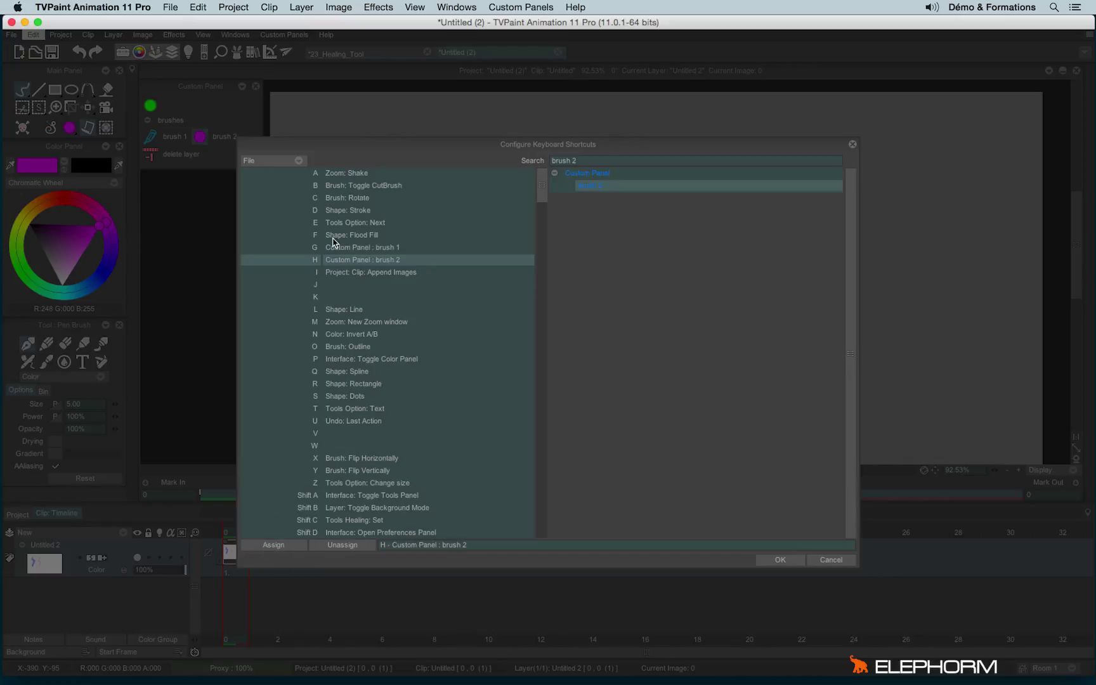
click(780, 560)
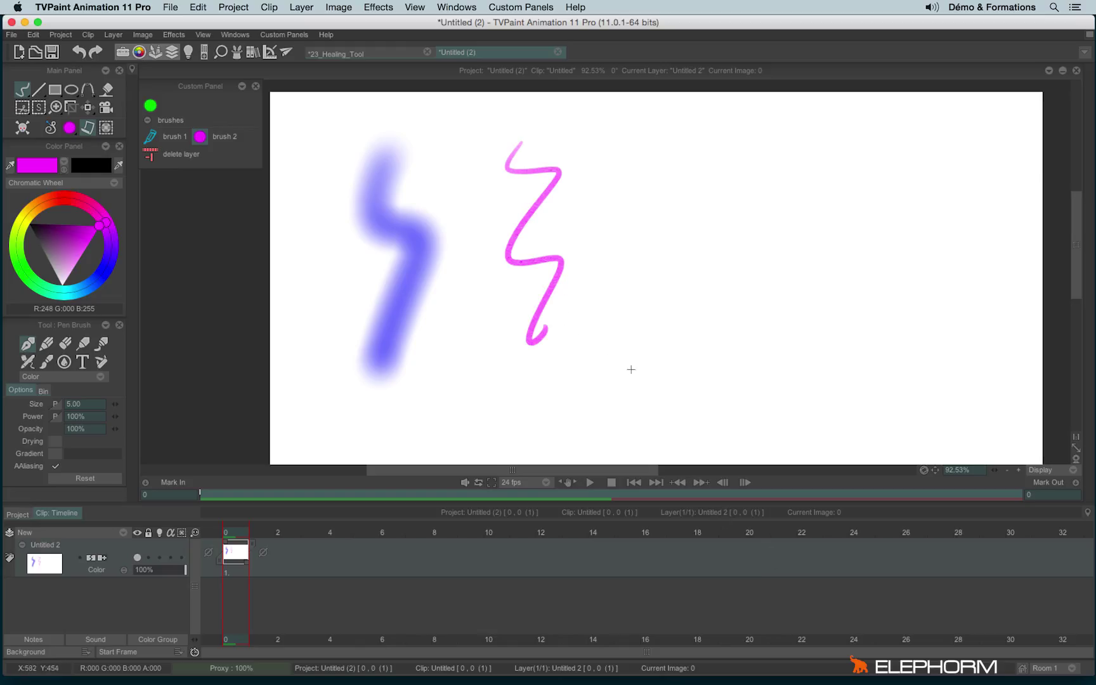
Alternate G and H to paint blue and magenta zigzags, then clear the canvas with Backspace
key(g)
mouse_move(675, 223)
mouse_down()
mouse_move(672, 343)
mouse_move(634, 438)
mouse_up()
key(h)
mouse_move(770, 219)
mouse_down()
mouse_move(780, 265)
mouse_move(851, 347)
mouse_move(802, 377)
mouse_up()
key(g)
mouse_move(786, 184)
mouse_down()
mouse_move(870, 171)
mouse_move(861, 354)
mouse_move(900, 374)
mouse_up()
key(h)
mouse_move(701, 195)
mouse_down()
mouse_move(746, 178)
mouse_move(836, 310)
mouse_move(925, 317)
mouse_up()
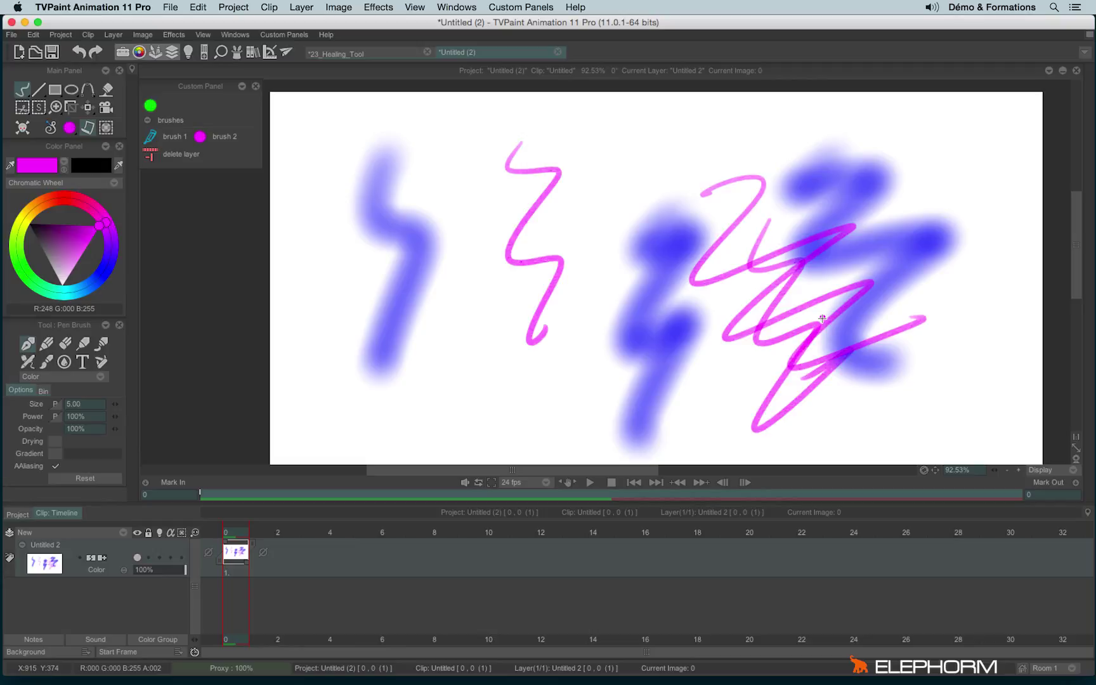
key(BackSpace)
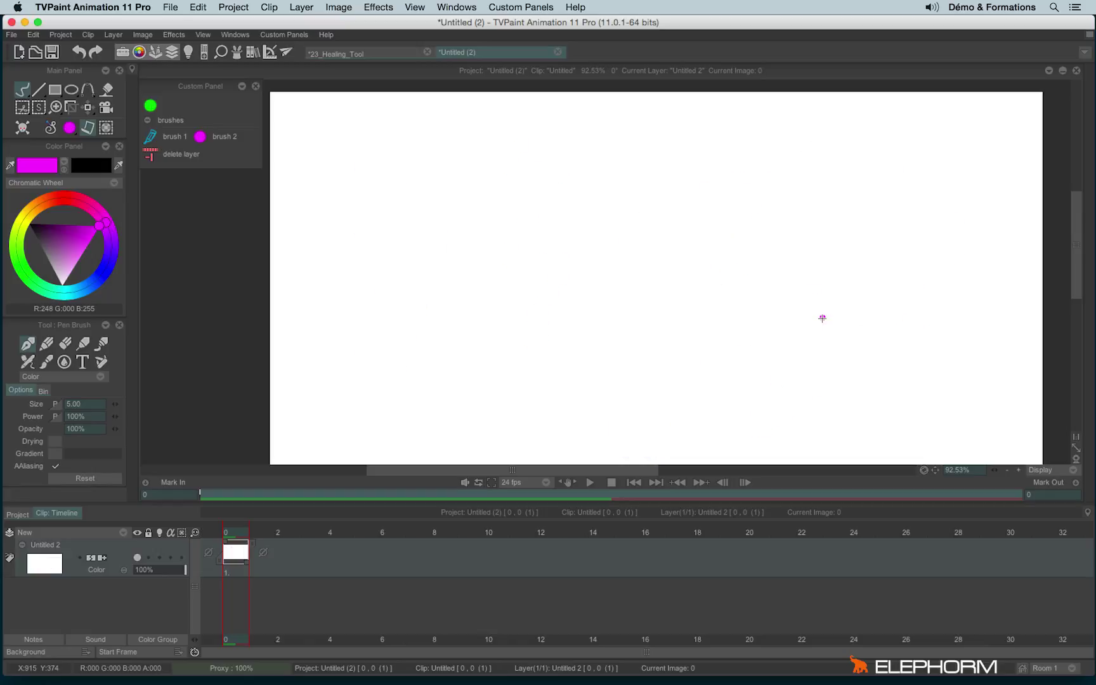
Dock the Handy Custom Panel between the main and colour panels, leaving it collapsed
click(241, 86)
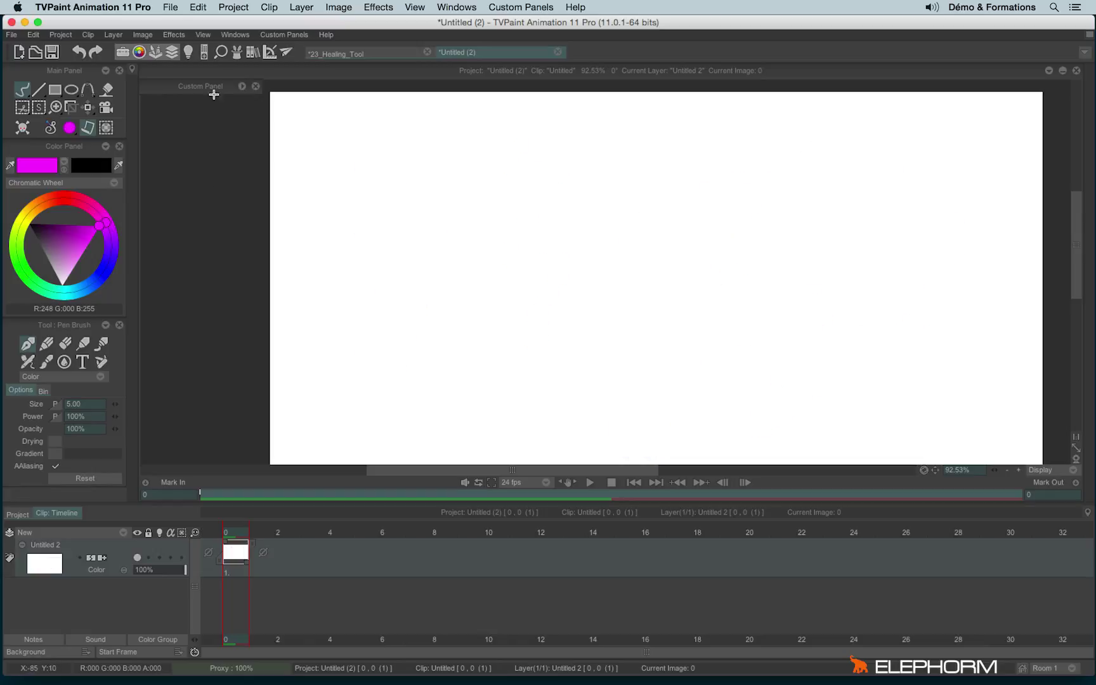
drag(215, 89, 70, 145)
click(105, 146)
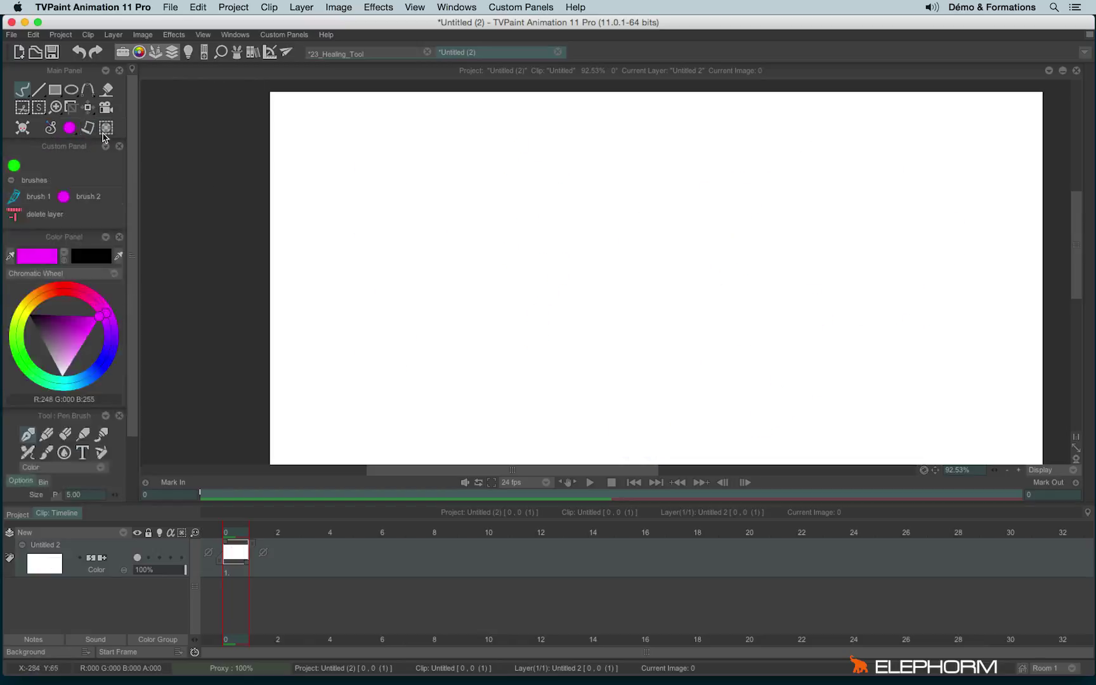
click(105, 146)
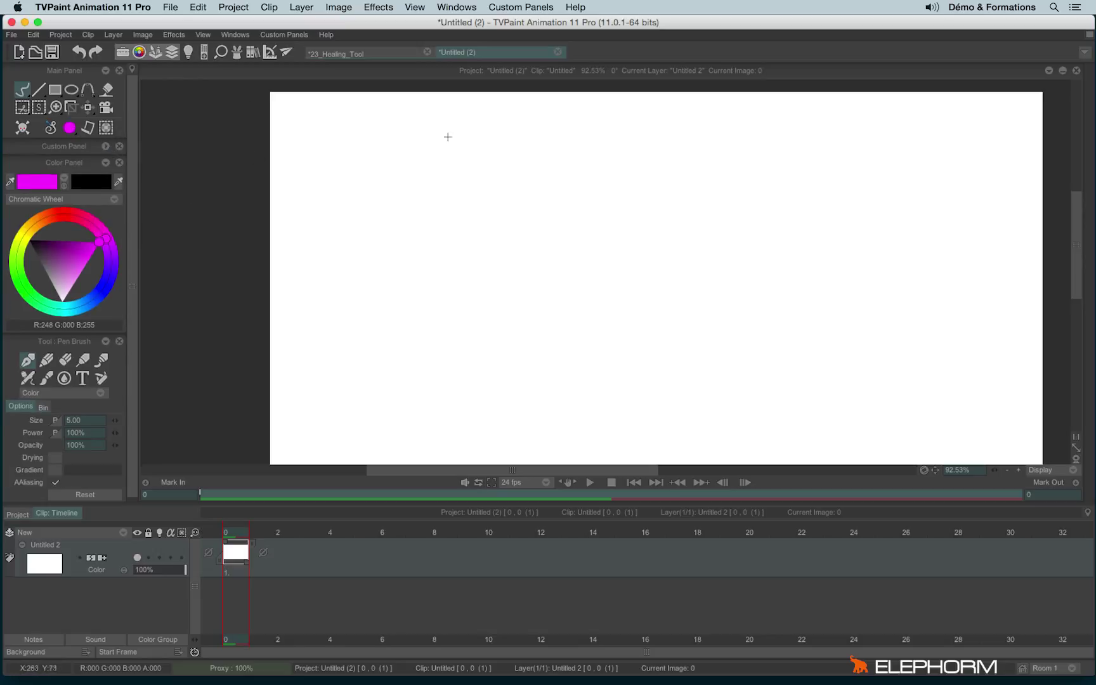
Hide the left panel column, show the docked preset column and fit the canvas beside it
click(132, 69)
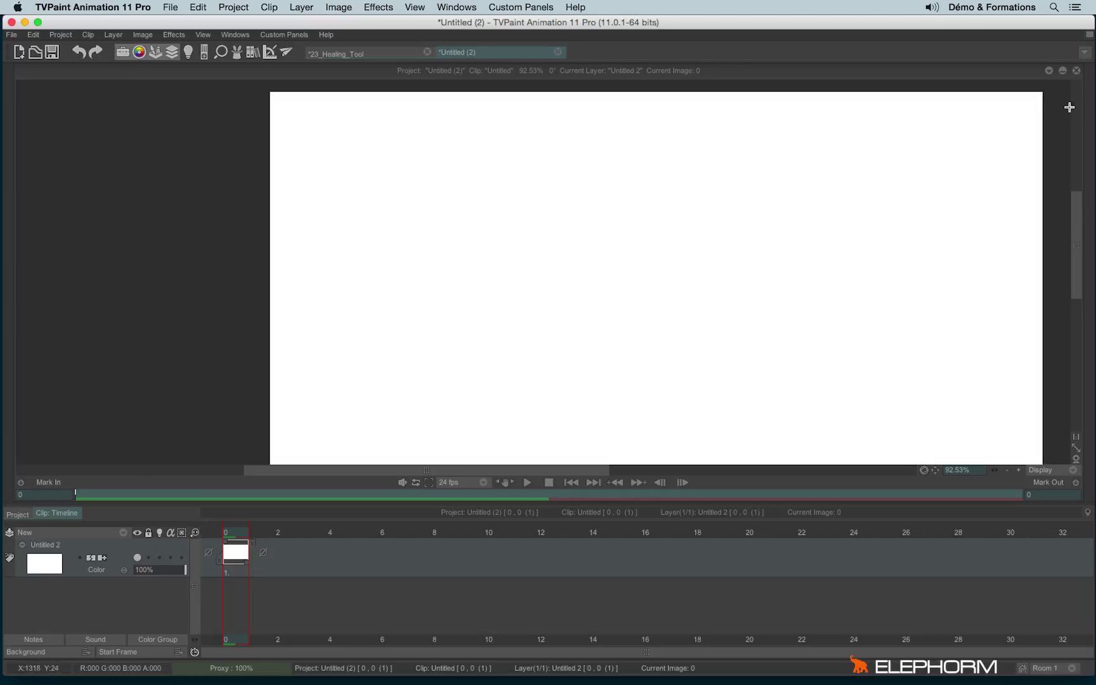
click(1074, 448)
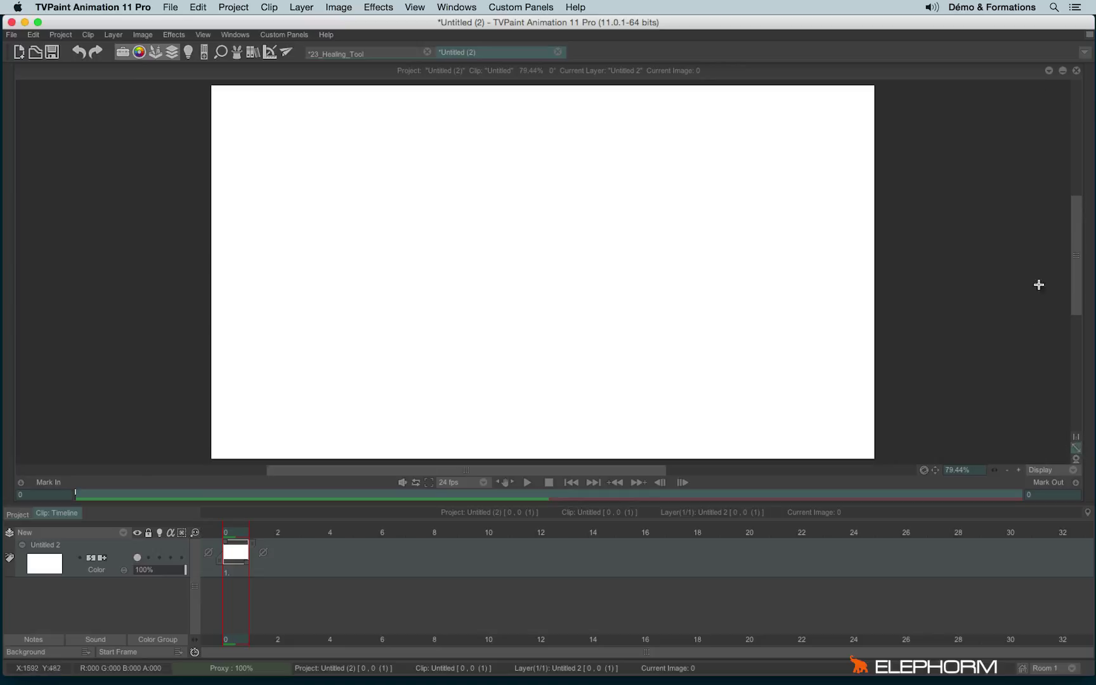
click(1089, 88)
click(966, 70)
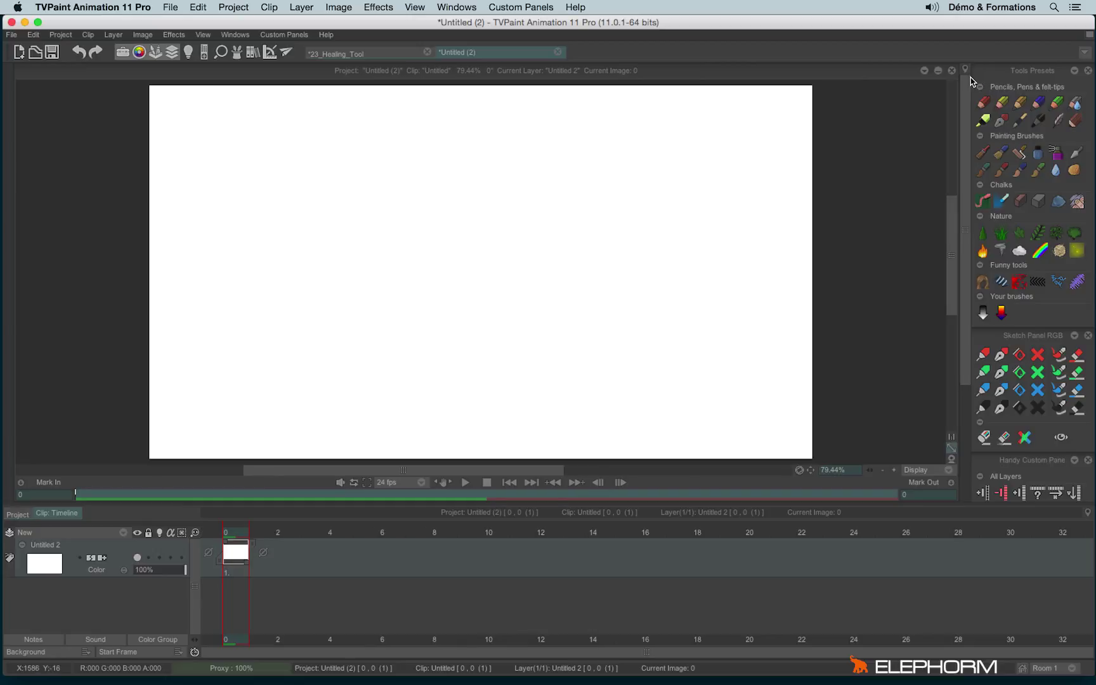
Float the Tools Presets panel and scribble with fine, chalky and bold marker pencil presets
drag(1034, 74, 842, 93)
click(792, 128)
mouse_move(294, 154)
mouse_down()
mouse_move(247, 226)
mouse_move(253, 237)
mouse_move(343, 176)
mouse_move(301, 263)
mouse_up()
click(884, 146)
mouse_move(391, 213)
mouse_down()
mouse_move(444, 191)
mouse_move(508, 240)
mouse_up()
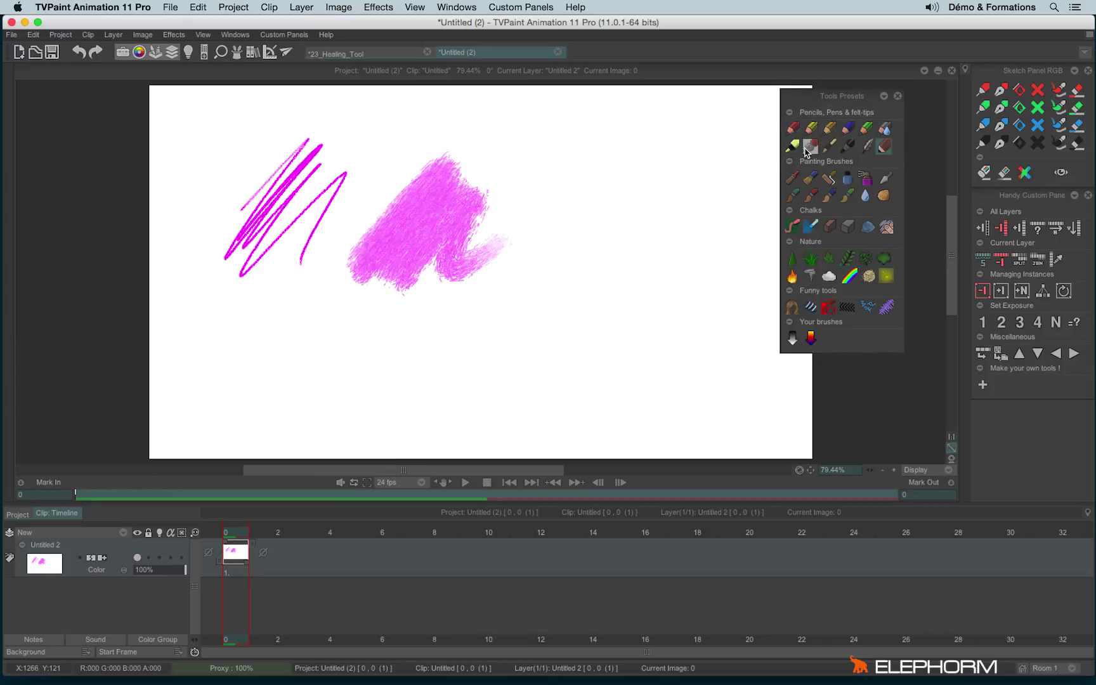
click(811, 146)
mouse_move(565, 162)
mouse_down()
mouse_move(601, 159)
mouse_move(609, 231)
mouse_move(723, 190)
mouse_up()
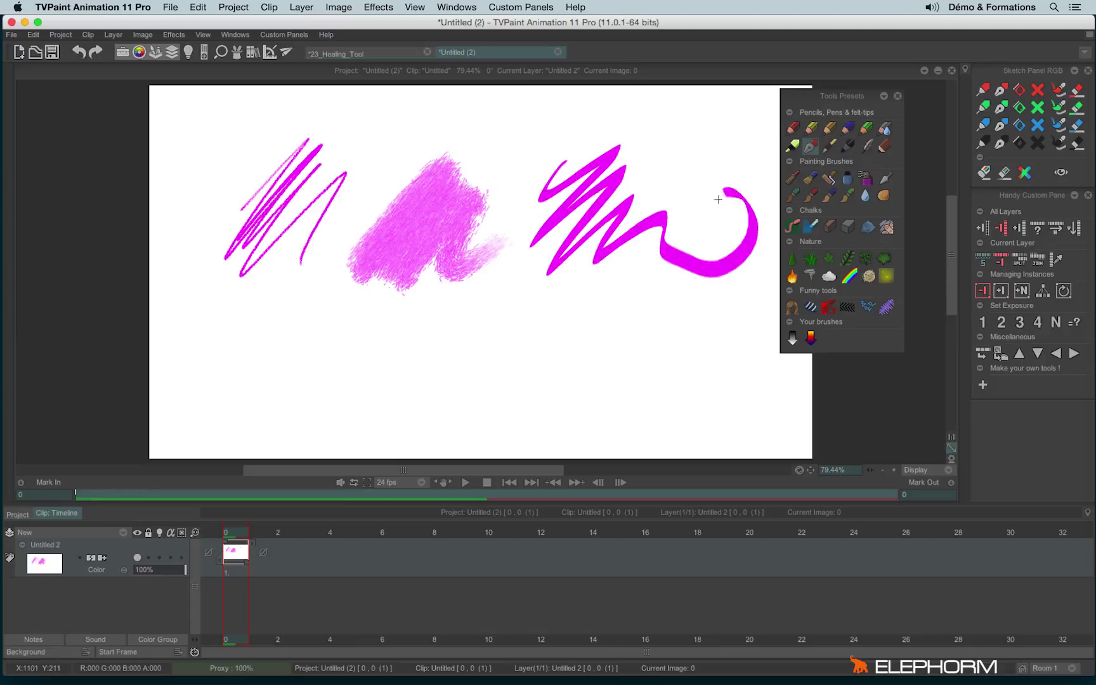
Paint faint pink strokes, a soft pink zigzag and a large magenta splatter loop with other presets
click(847, 146)
drag(525, 374, 690, 364)
mouse_move(528, 425)
mouse_down()
mouse_move(682, 282)
mouse_move(662, 336)
mouse_up()
click(792, 179)
mouse_move(286, 327)
mouse_down()
mouse_move(330, 399)
mouse_move(525, 323)
mouse_up()
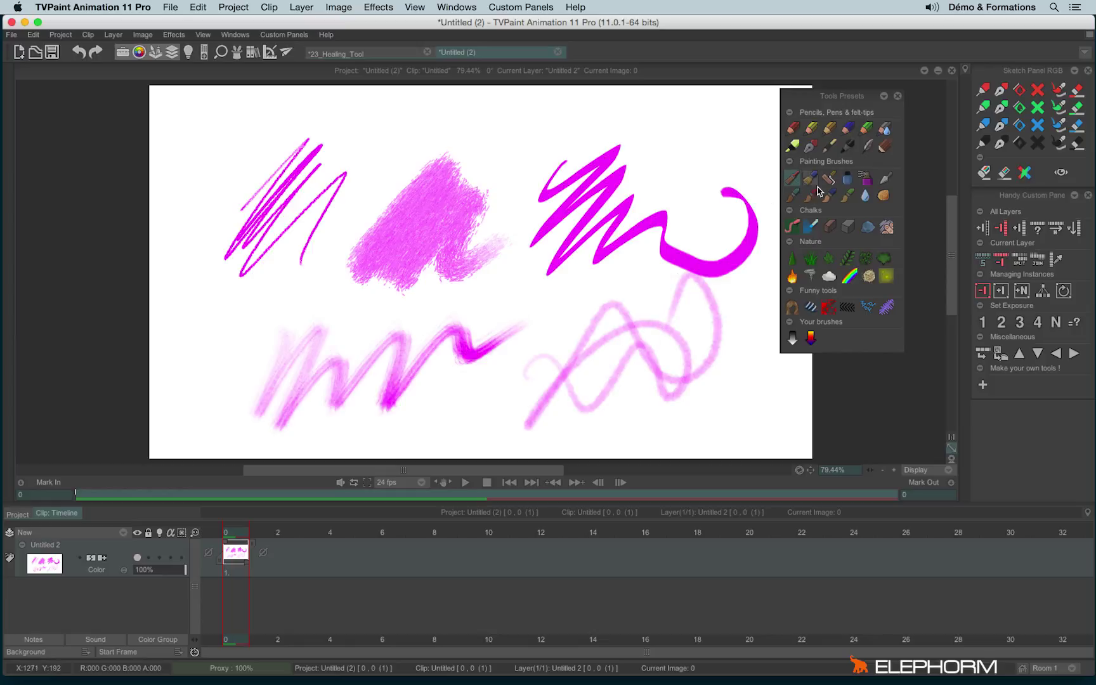
click(869, 147)
drag(207, 331, 210, 334)
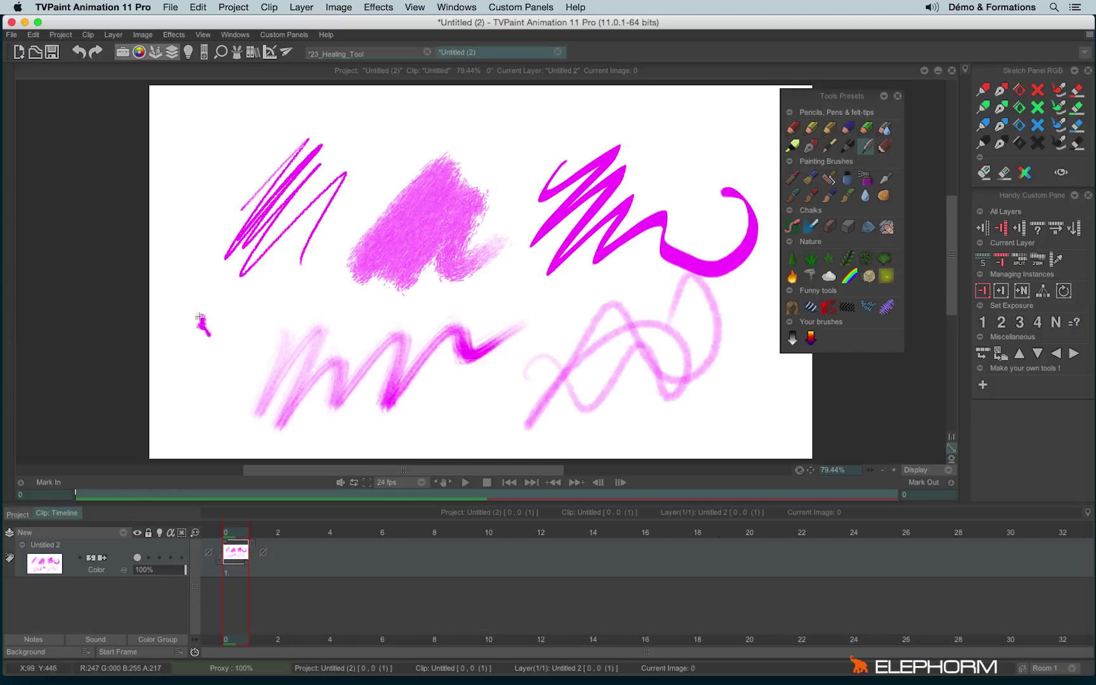
mouse_move(200, 317)
mouse_down()
mouse_move(201, 239)
mouse_move(265, 191)
mouse_move(334, 175)
mouse_move(355, 200)
mouse_move(215, 303)
mouse_move(260, 356)
mouse_move(339, 262)
mouse_move(410, 203)
mouse_move(514, 217)
mouse_move(574, 300)
mouse_move(583, 393)
mouse_move(444, 343)
mouse_move(415, 232)
mouse_move(537, 146)
mouse_move(652, 197)
mouse_move(689, 319)
mouse_move(608, 308)
mouse_move(544, 275)
mouse_move(338, 309)
mouse_up()
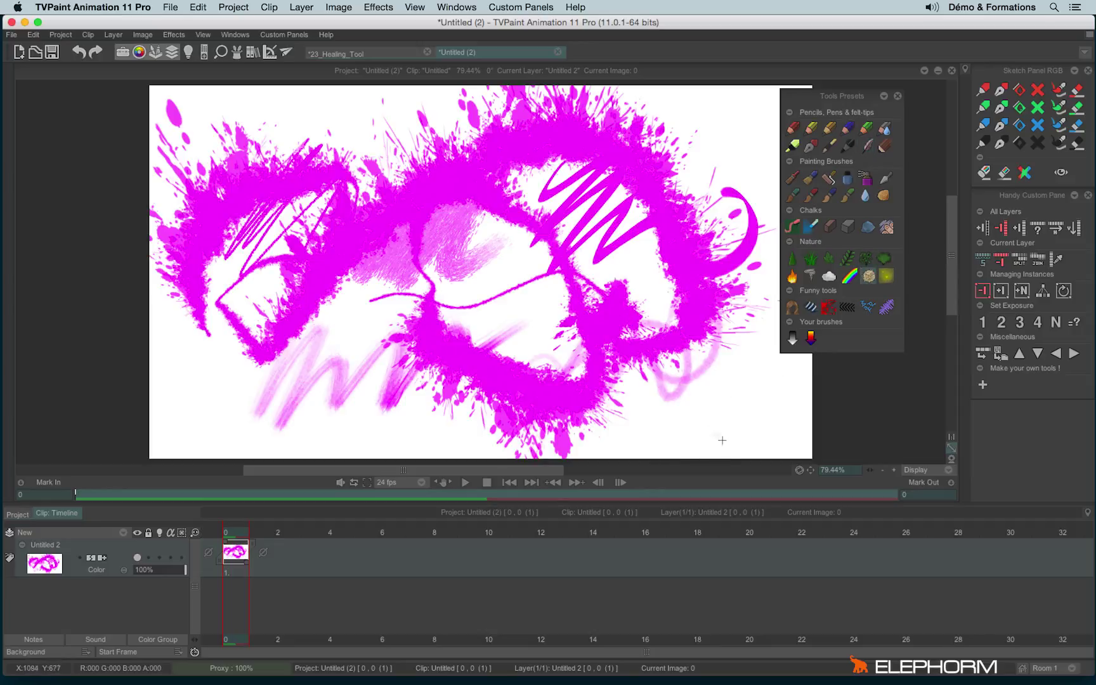
Scrub brown textured patches at lower right and centre, then draw a rainbow arc across the canvas
mouse_move(726, 427)
mouse_down()
mouse_move(738, 413)
mouse_move(640, 428)
mouse_move(711, 387)
mouse_move(710, 421)
mouse_move(780, 437)
mouse_move(624, 425)
mouse_move(786, 387)
mouse_move(641, 384)
mouse_move(748, 380)
mouse_move(697, 368)
mouse_up()
mouse_move(485, 288)
mouse_down()
mouse_move(482, 305)
mouse_move(483, 292)
mouse_move(507, 304)
mouse_move(523, 282)
mouse_move(488, 317)
mouse_move(512, 312)
mouse_move(501, 298)
mouse_move(533, 317)
mouse_up()
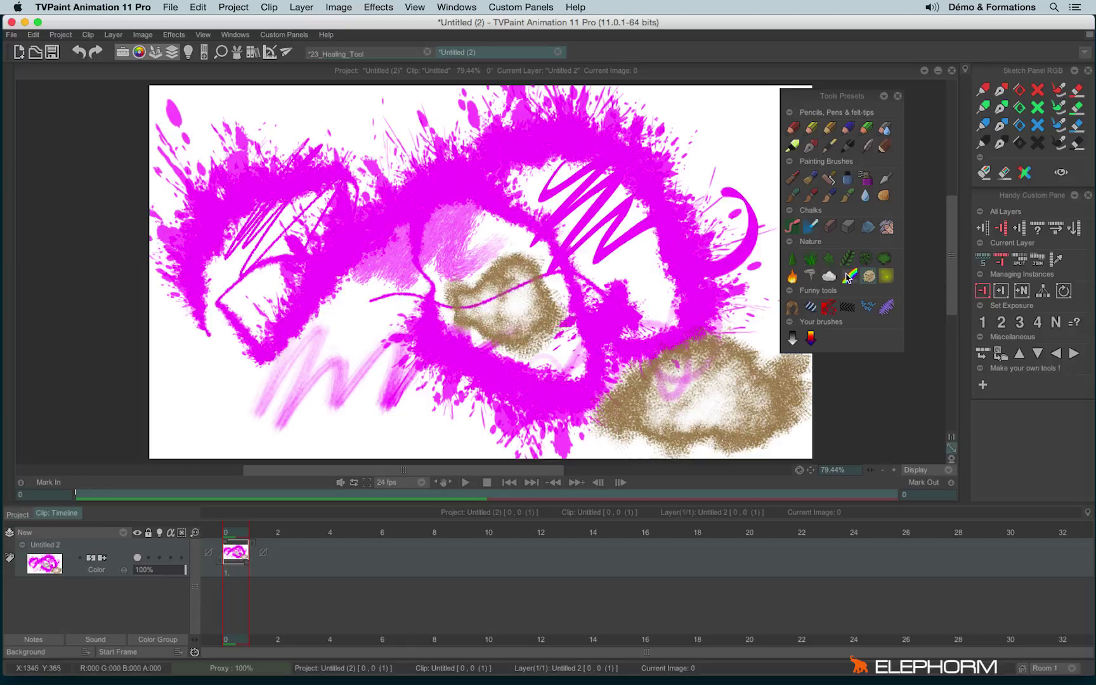
mouse_move(235, 358)
mouse_down()
mouse_move(562, 216)
mouse_move(771, 333)
mouse_up()
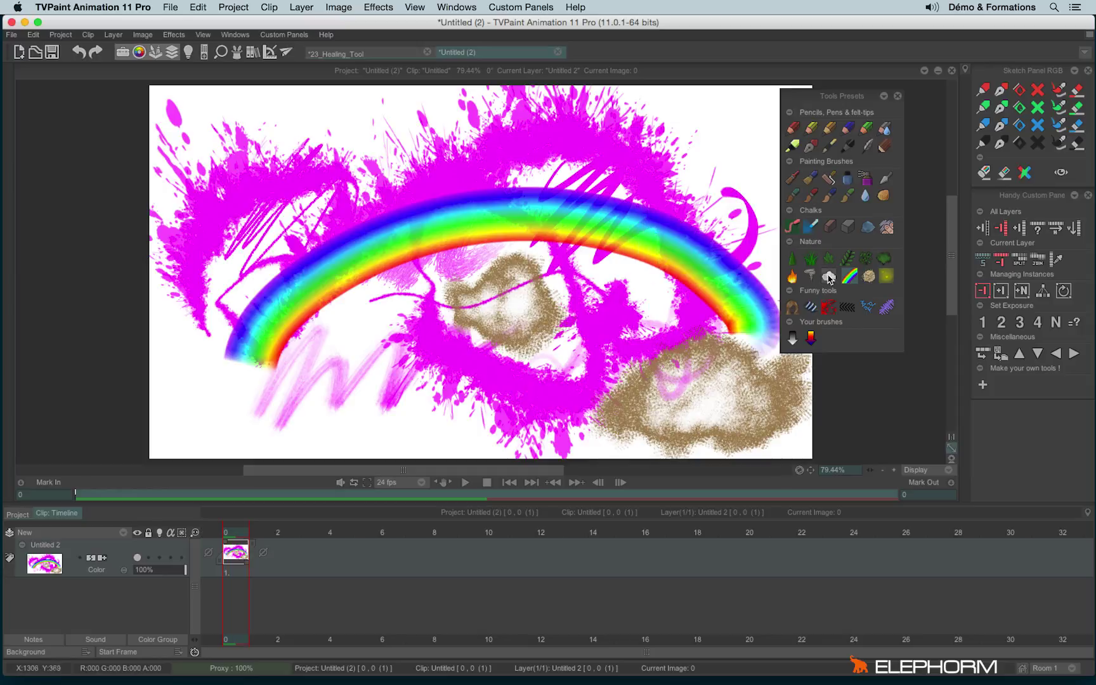
Paint a grey cloud, a black fern curve and green pine trees, undoing the last tree
click(828, 275)
mouse_move(520, 241)
mouse_down()
mouse_move(474, 291)
mouse_move(407, 298)
mouse_move(710, 279)
mouse_up()
click(847, 257)
mouse_move(722, 166)
mouse_down()
mouse_move(631, 124)
mouse_move(551, 193)
mouse_move(409, 456)
mouse_move(418, 453)
mouse_up()
click(791, 258)
mouse_move(491, 298)
mouse_down()
mouse_move(421, 386)
mouse_move(279, 390)
mouse_move(666, 381)
mouse_move(728, 411)
mouse_up()
key(ctrl+z)
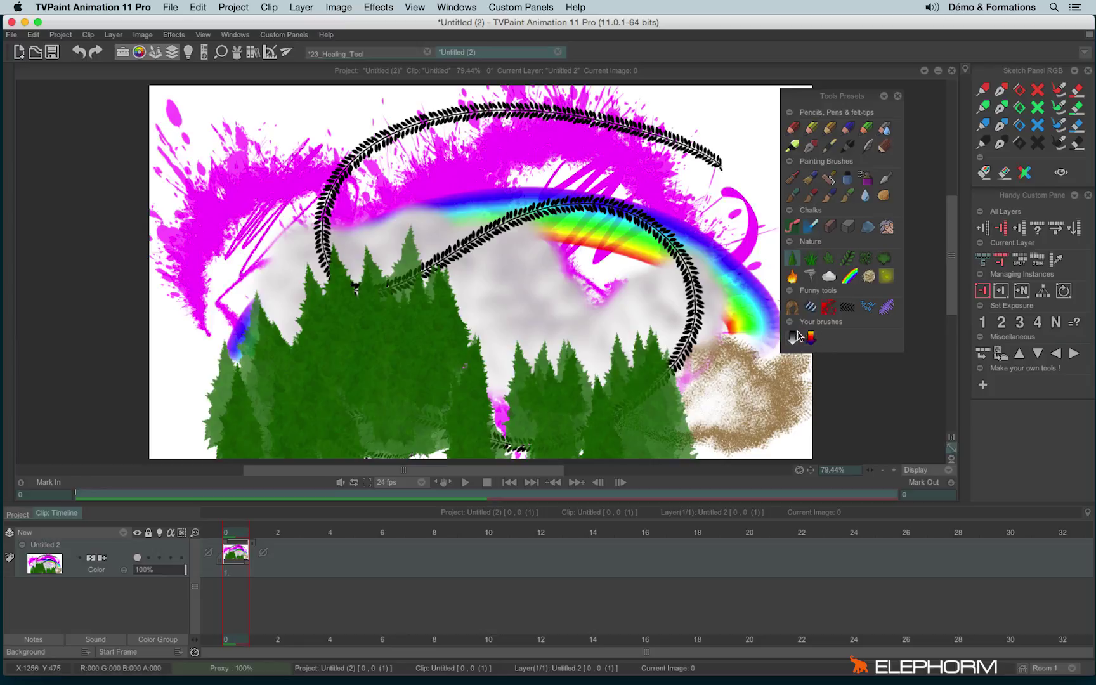
Redock Tools Presets, float Sketch Panel RGB, clear the canvas and open the Load dialog with Cmd+O
click(727, 435)
drag(727, 435, 820, 431)
drag(840, 95, 1022, 75)
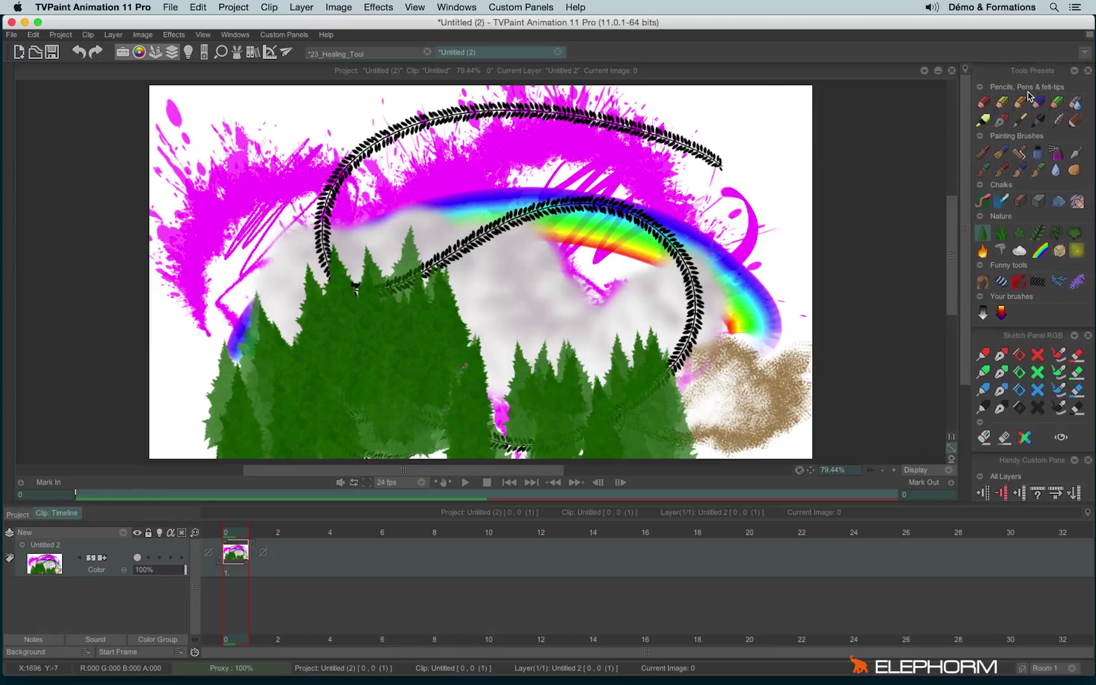
mouse_move(1014, 335)
mouse_down()
mouse_move(931, 277)
mouse_move(869, 94)
mouse_up()
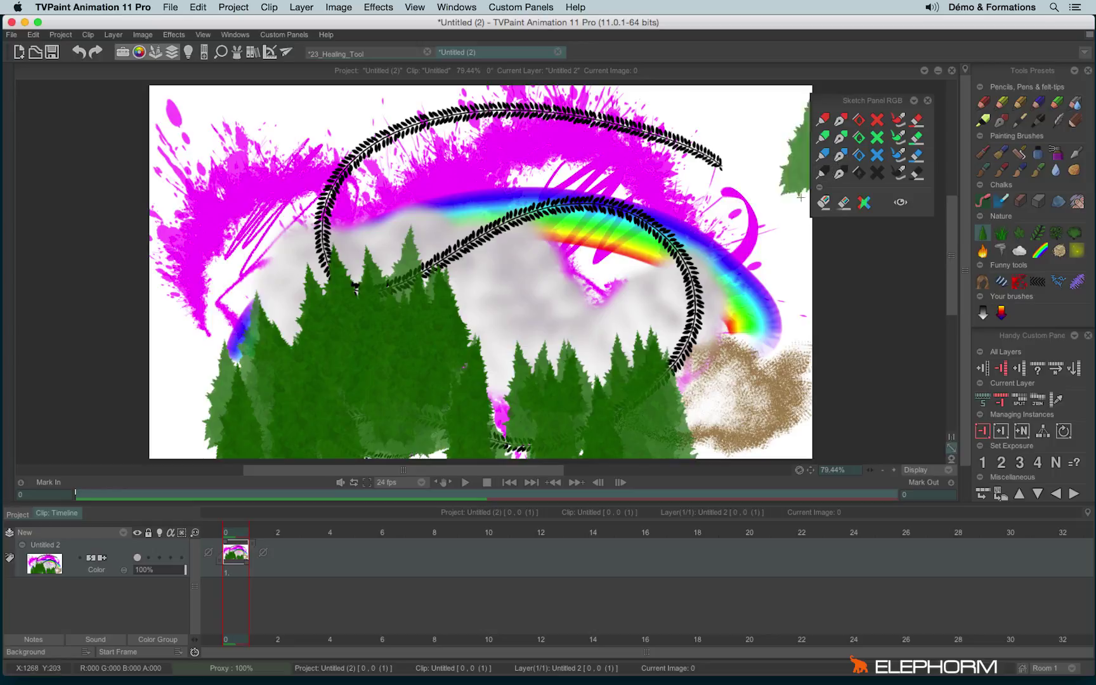
key(BackSpace)
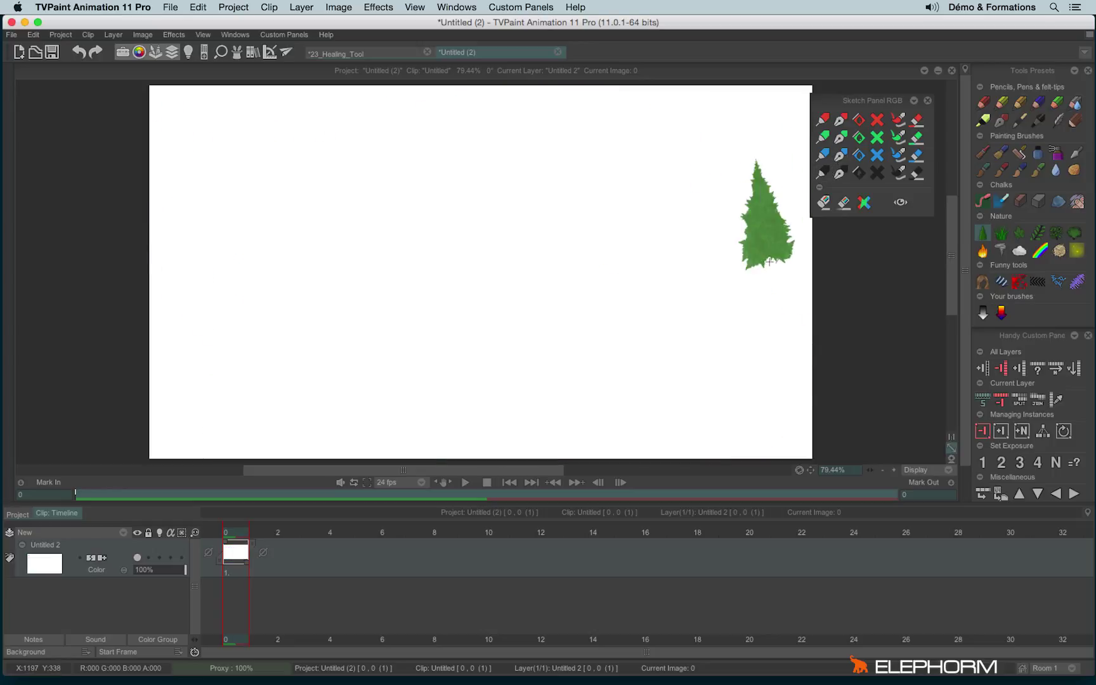
key(super+o)
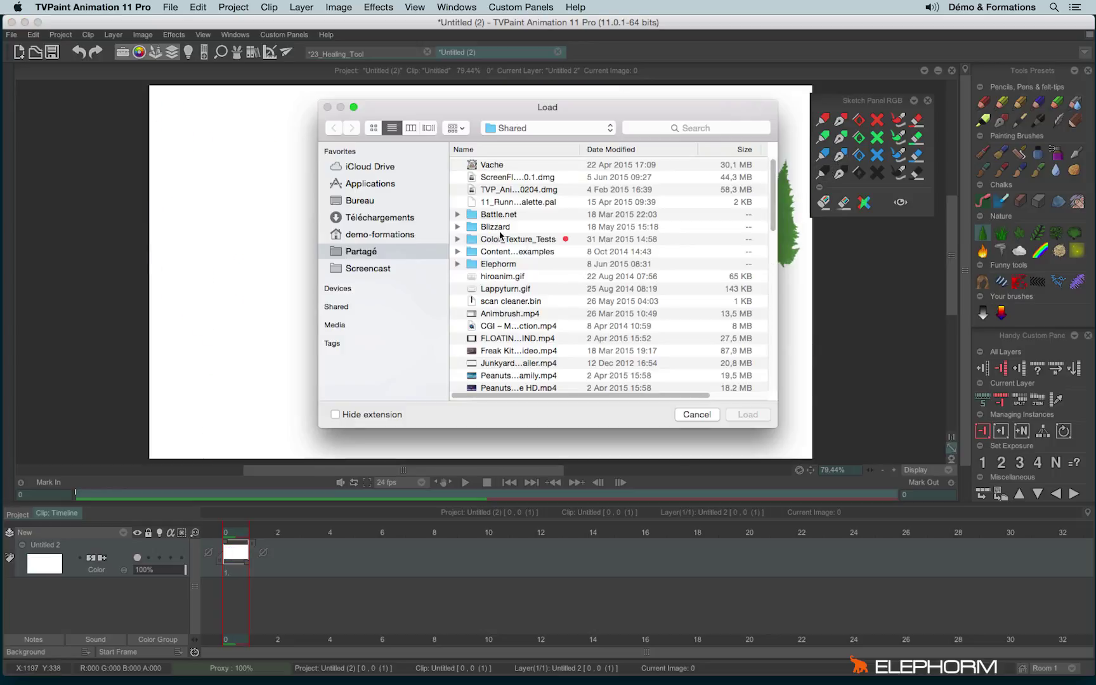
Load 28_Sketch_Panel.tvpp from the Elephorm folder on the Desktop (Bureau), with files sorted by name
click(360, 202)
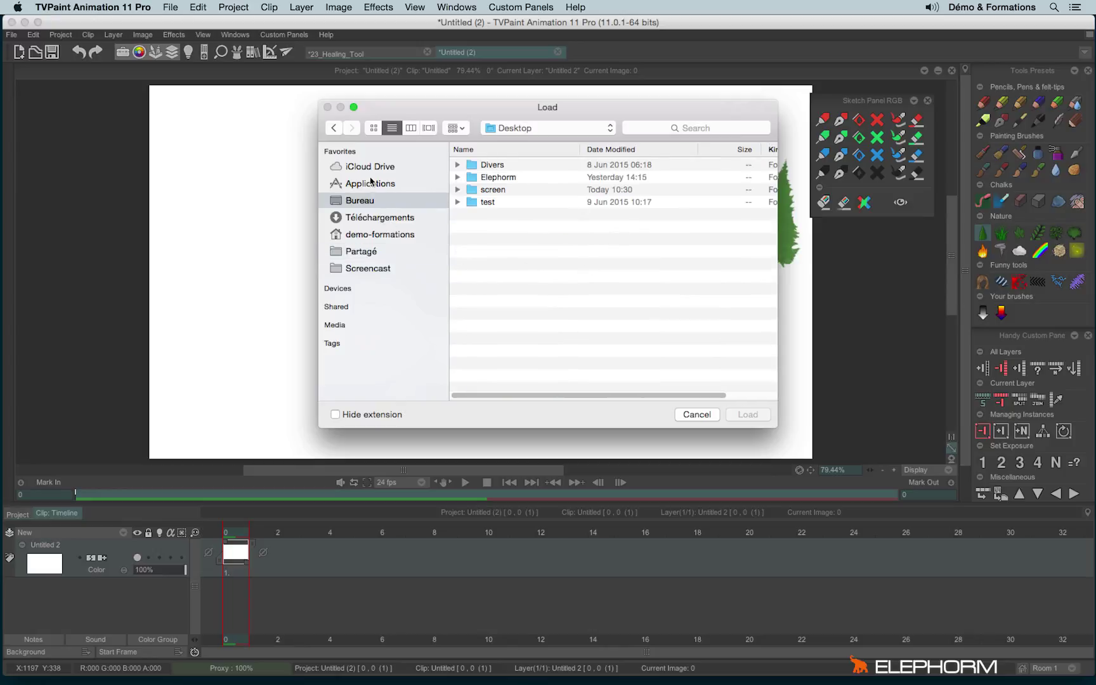
double_click(507, 179)
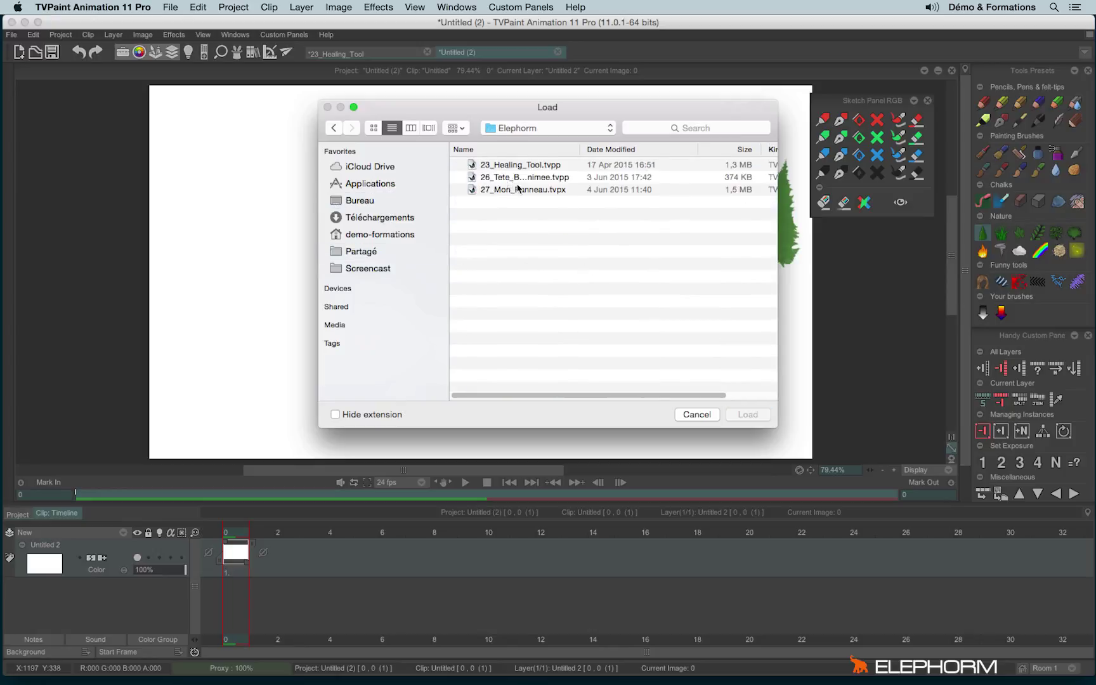
click(567, 153)
drag(774, 208, 779, 237)
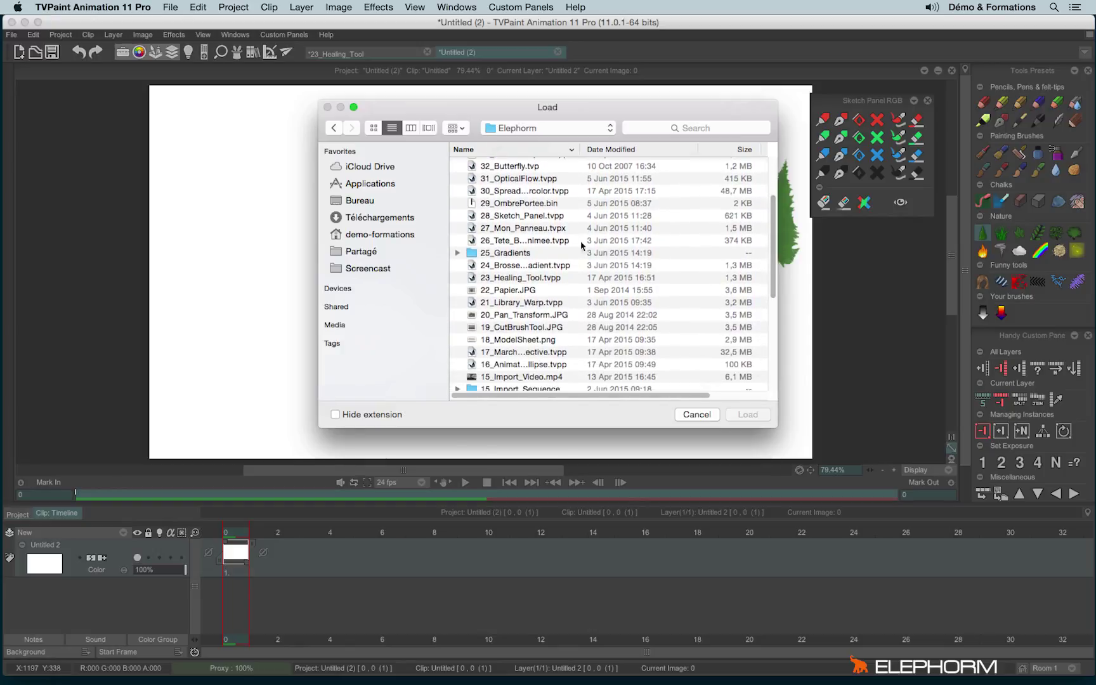
click(522, 216)
click(747, 414)
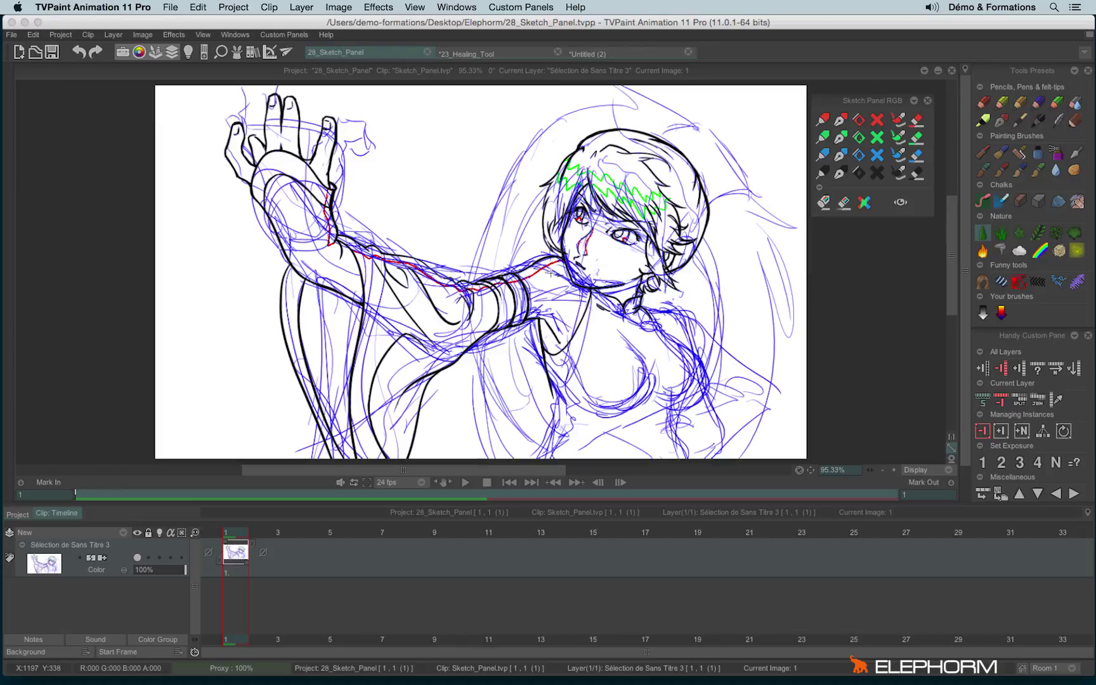
click(651, 208)
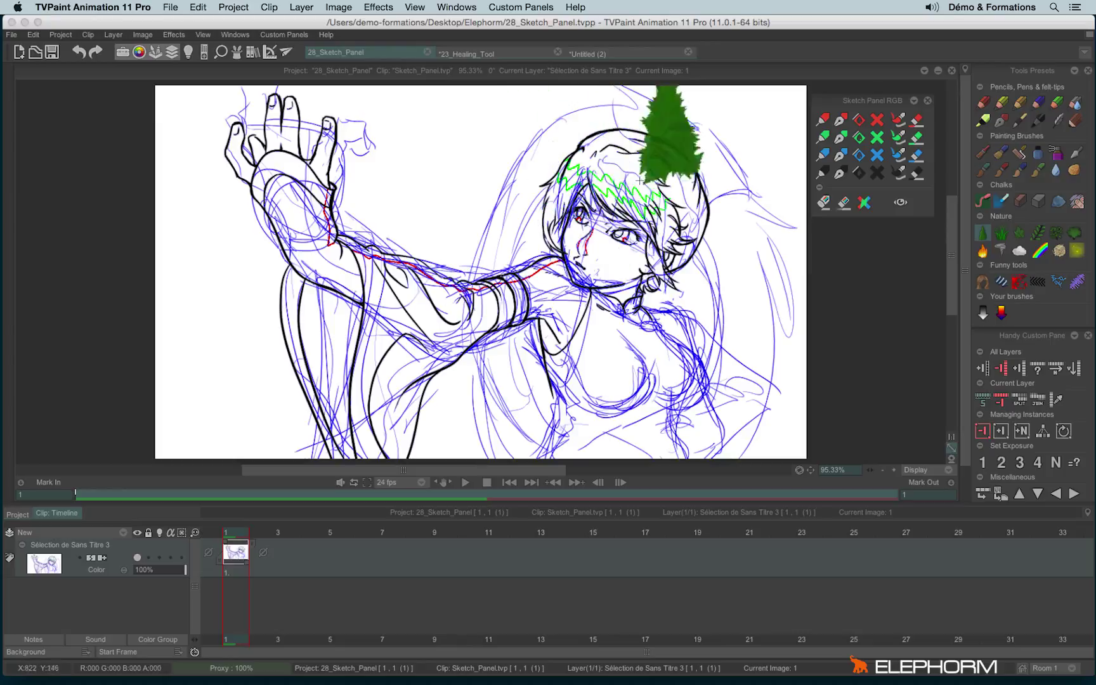
mouse_move(5, 206)
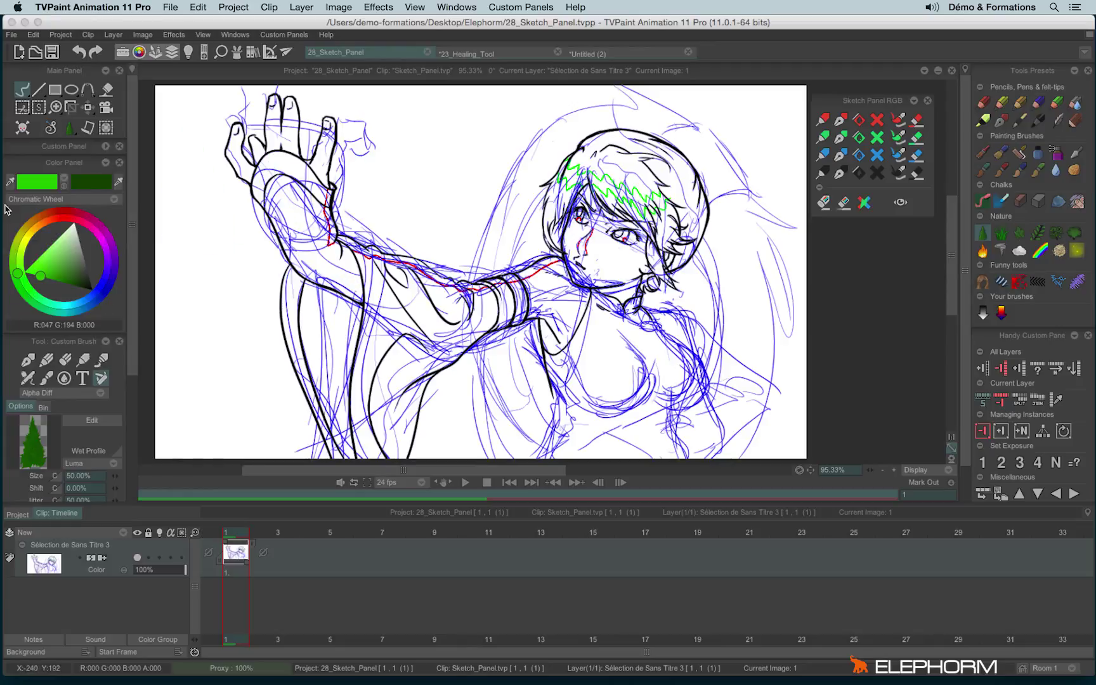
click(43, 360)
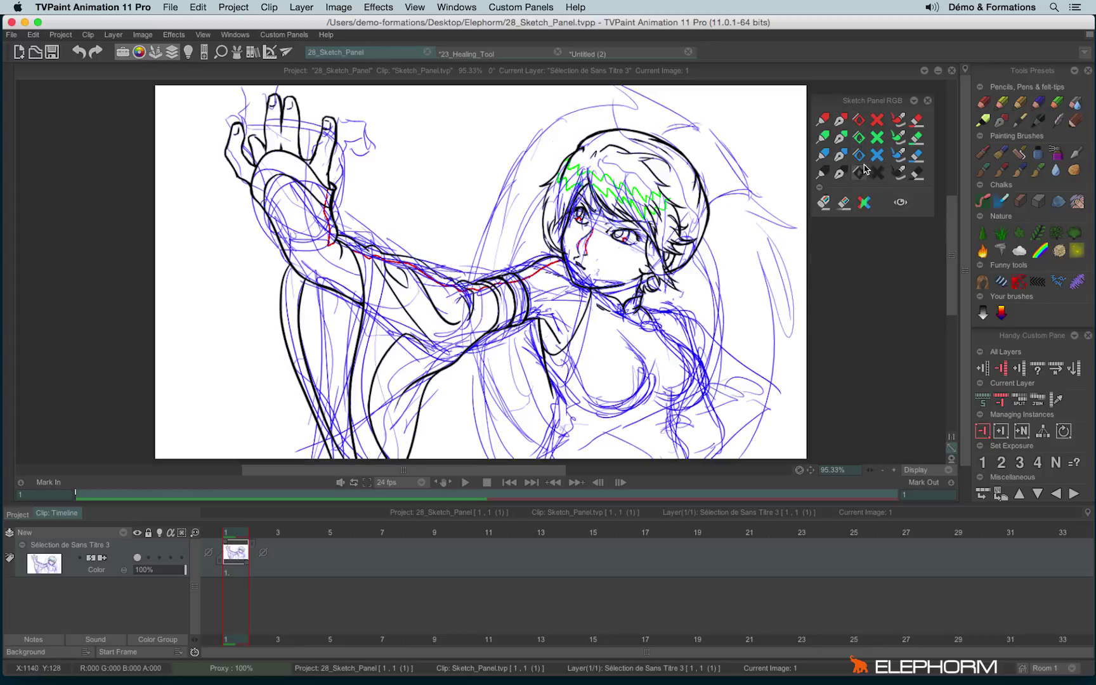
click(916, 154)
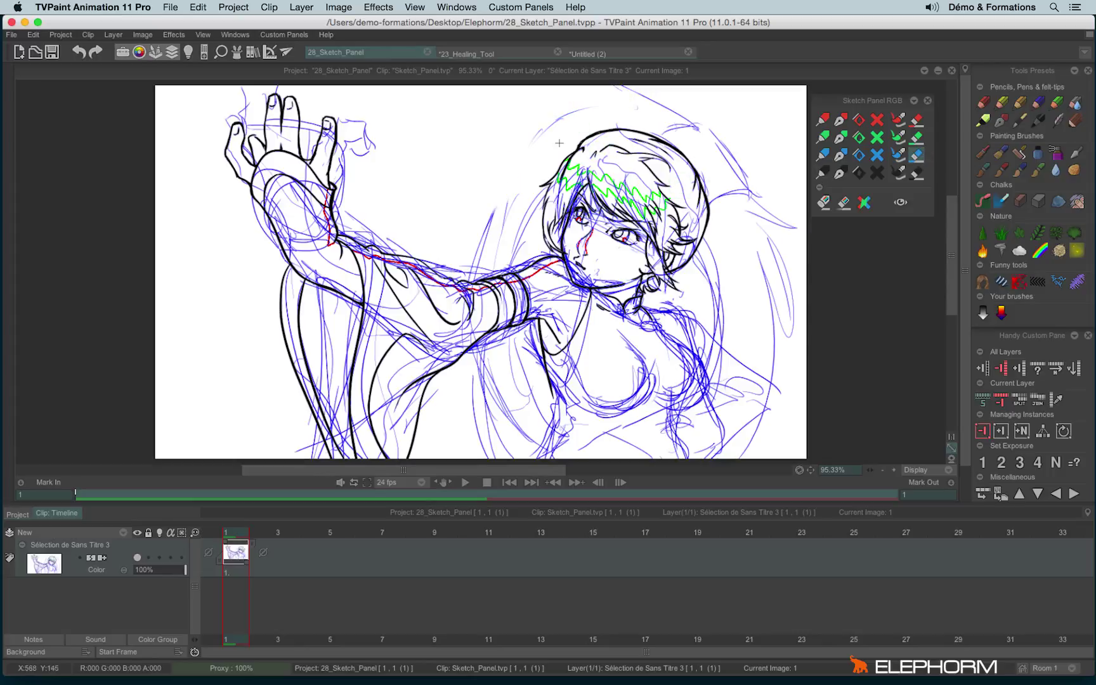
mouse_move(613, 116)
mouse_down()
mouse_move(545, 253)
mouse_move(571, 342)
mouse_move(769, 356)
mouse_move(539, 381)
mouse_move(355, 266)
mouse_move(266, 120)
mouse_move(653, 277)
mouse_up()
click(916, 137)
mouse_move(561, 181)
mouse_down()
mouse_move(654, 174)
mouse_move(583, 315)
mouse_up()
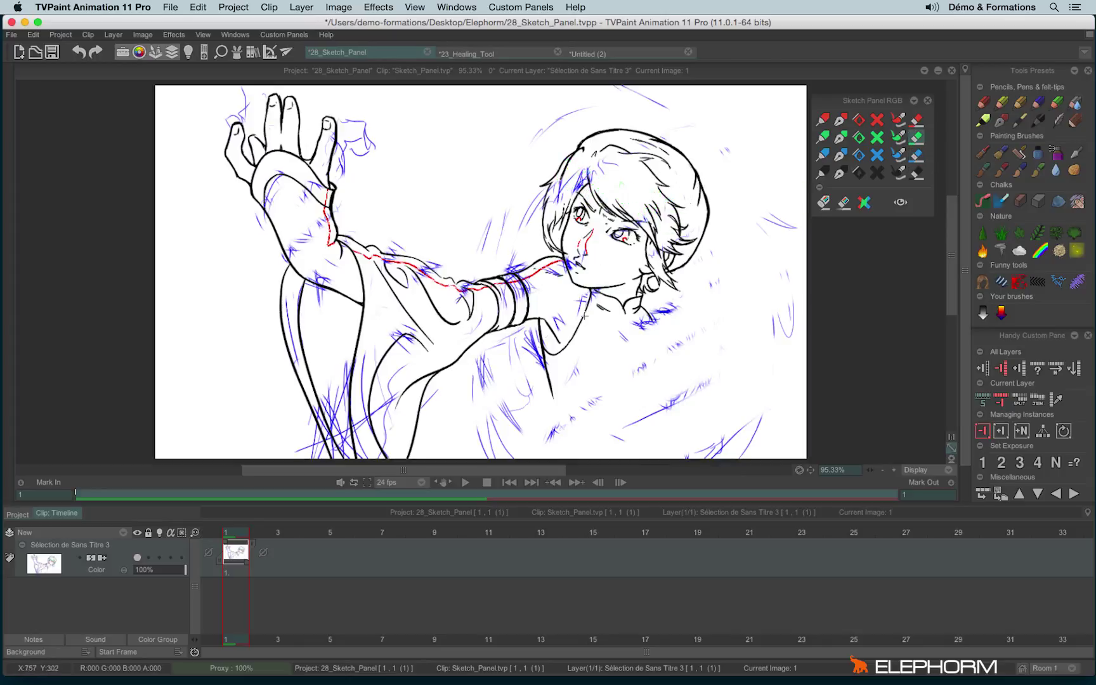
click(917, 119)
mouse_move(356, 254)
mouse_down()
mouse_move(488, 288)
mouse_move(592, 291)
mouse_up()
key(ctrl+z)
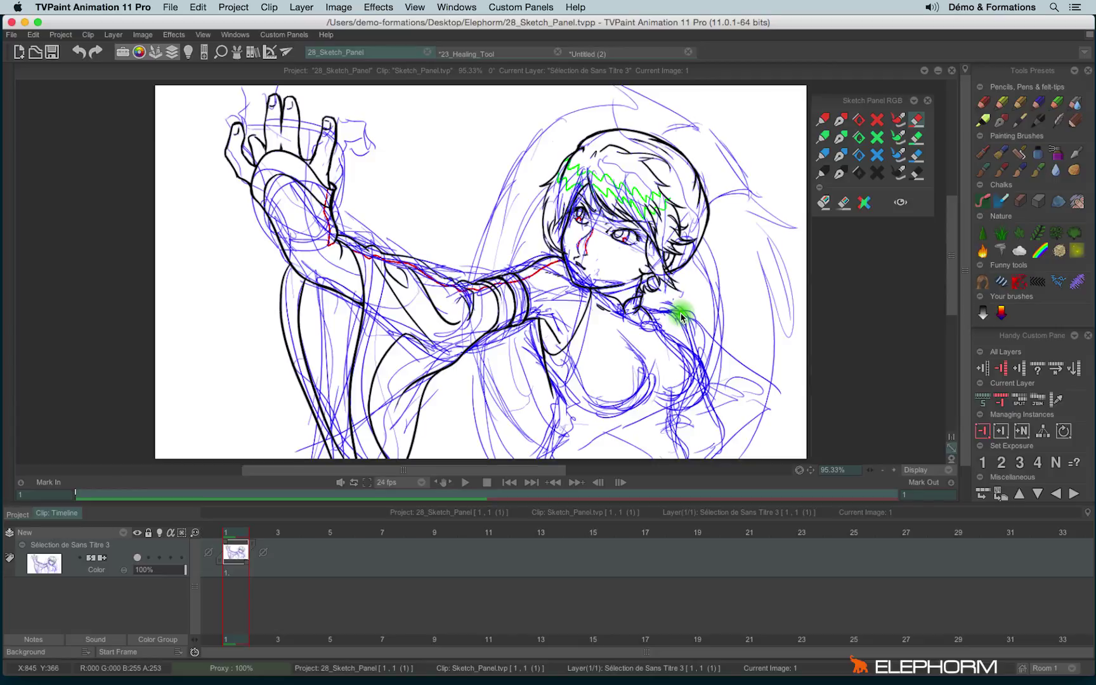
Sketch the oval above the raised hand with the blue, red and green pens
click(840, 155)
mouse_move(435, 148)
mouse_down()
mouse_move(442, 185)
mouse_move(429, 203)
mouse_move(425, 144)
mouse_move(415, 203)
mouse_move(434, 204)
mouse_move(452, 158)
mouse_up()
click(840, 119)
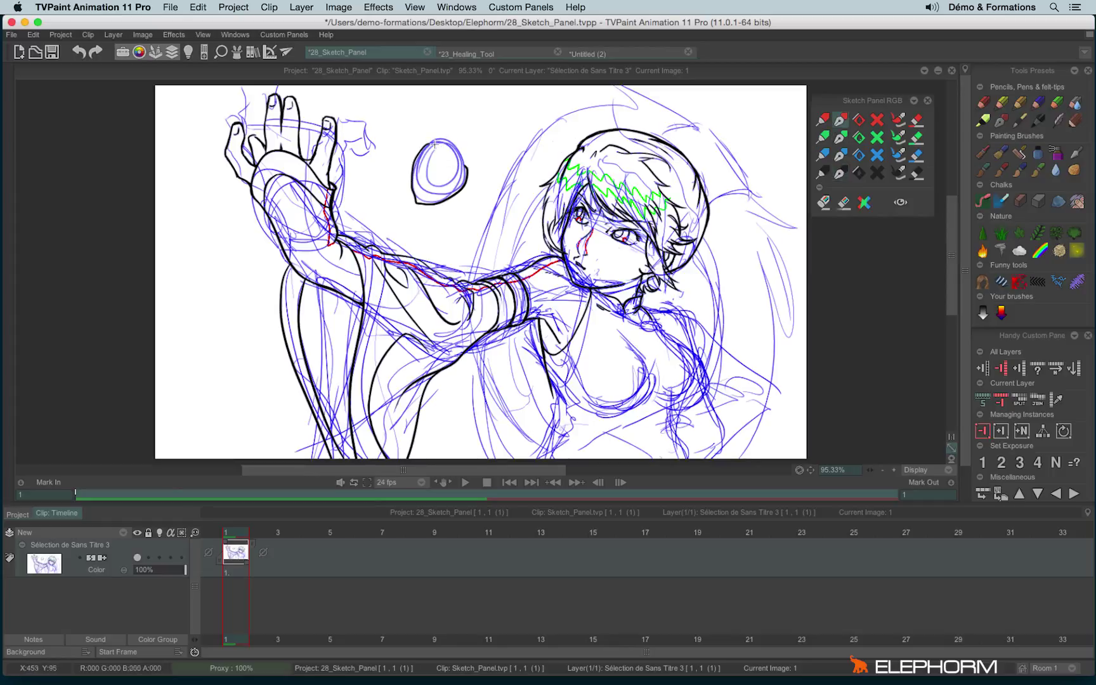
mouse_move(421, 147)
mouse_down()
mouse_move(420, 187)
mouse_move(452, 190)
mouse_up()
click(840, 137)
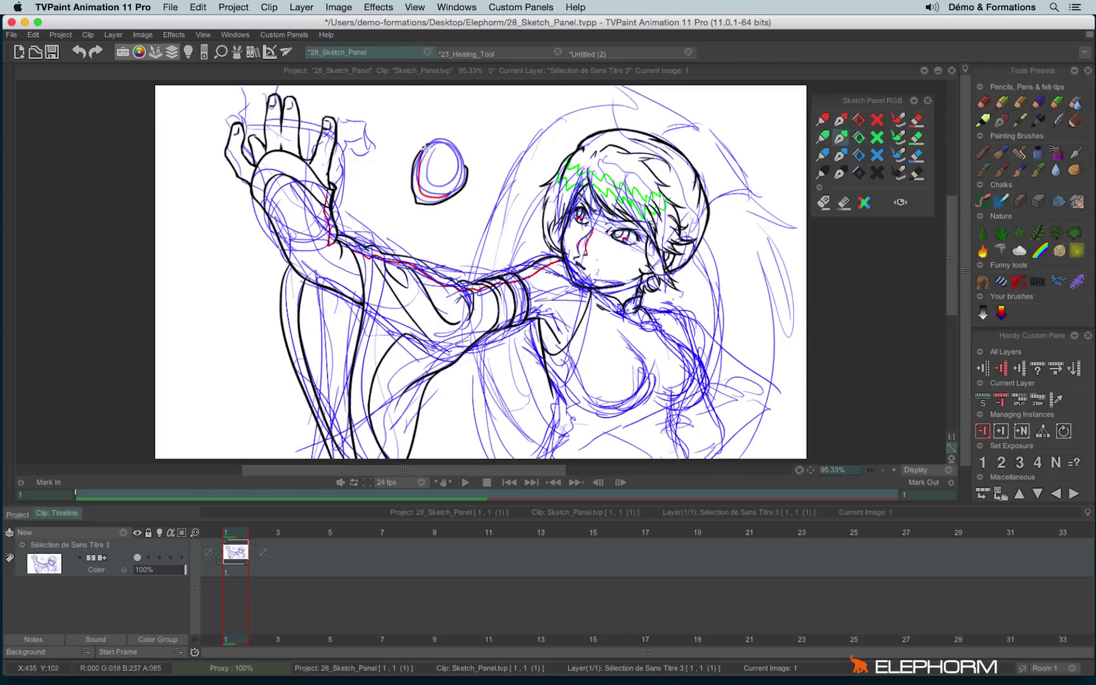
mouse_move(428, 148)
mouse_down()
mouse_move(465, 166)
mouse_move(444, 132)
mouse_move(467, 164)
mouse_up()
Toggle the coloured sketch strokes hidden, shown, then hidden again with the eye button
click(900, 203)
click(900, 203)
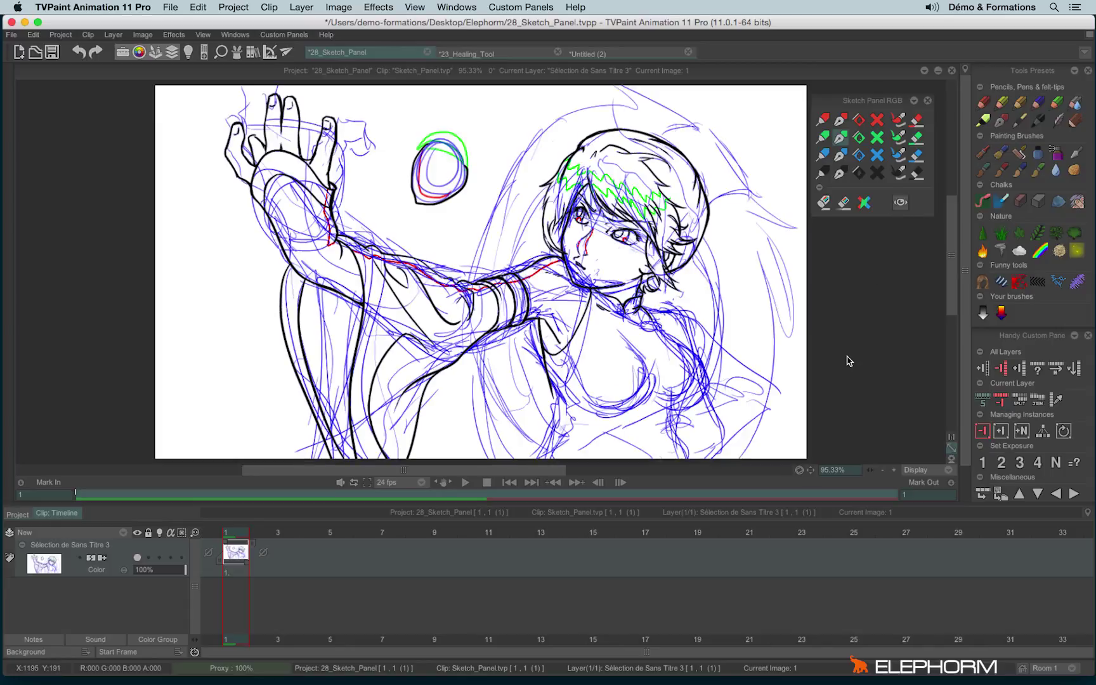
click(901, 204)
Add the plain Sketch Panel from the custom panels list, float it out, then close it
click(266, 36)
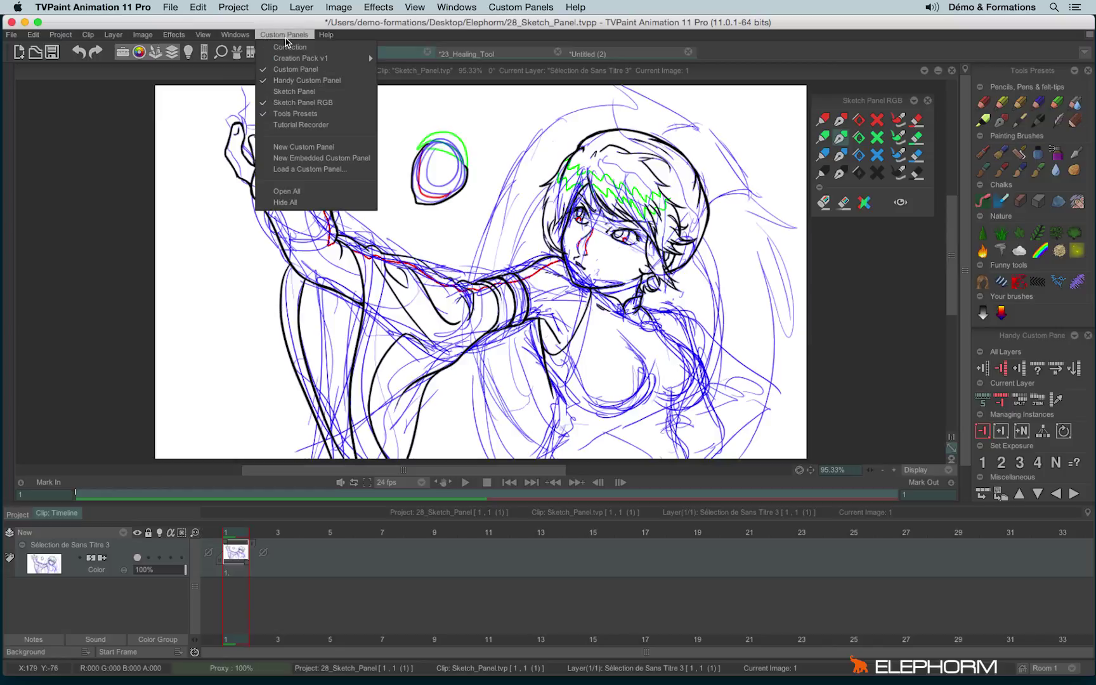
click(322, 92)
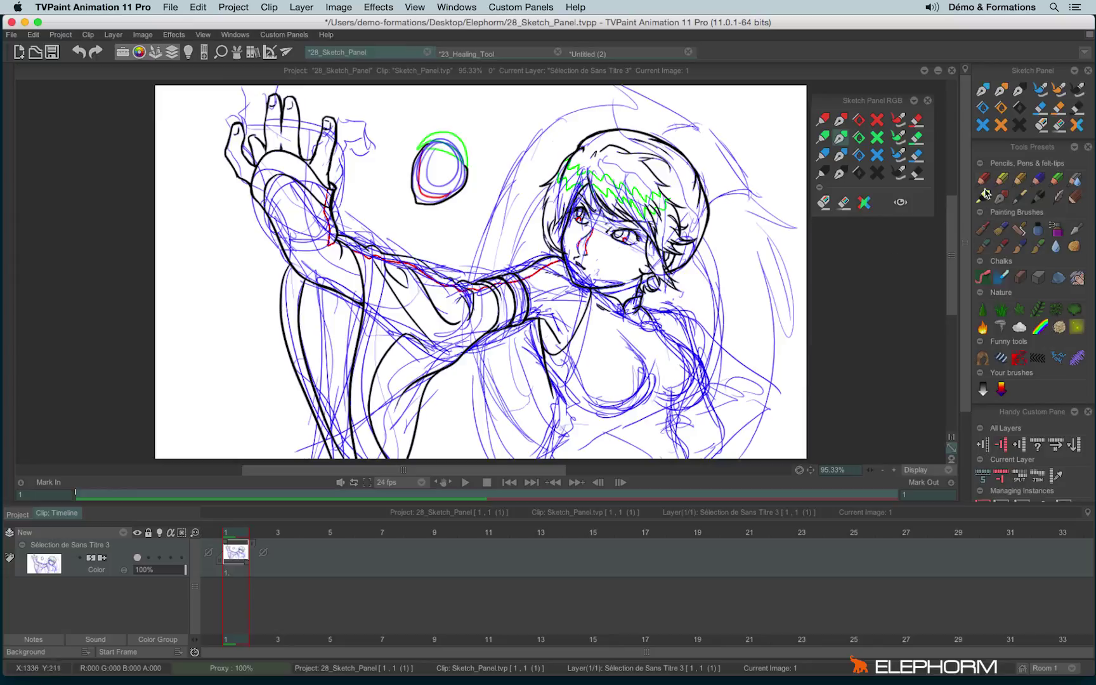
mouse_move(1011, 70)
mouse_down()
mouse_move(977, 127)
mouse_move(817, 242)
mouse_move(851, 224)
mouse_up()
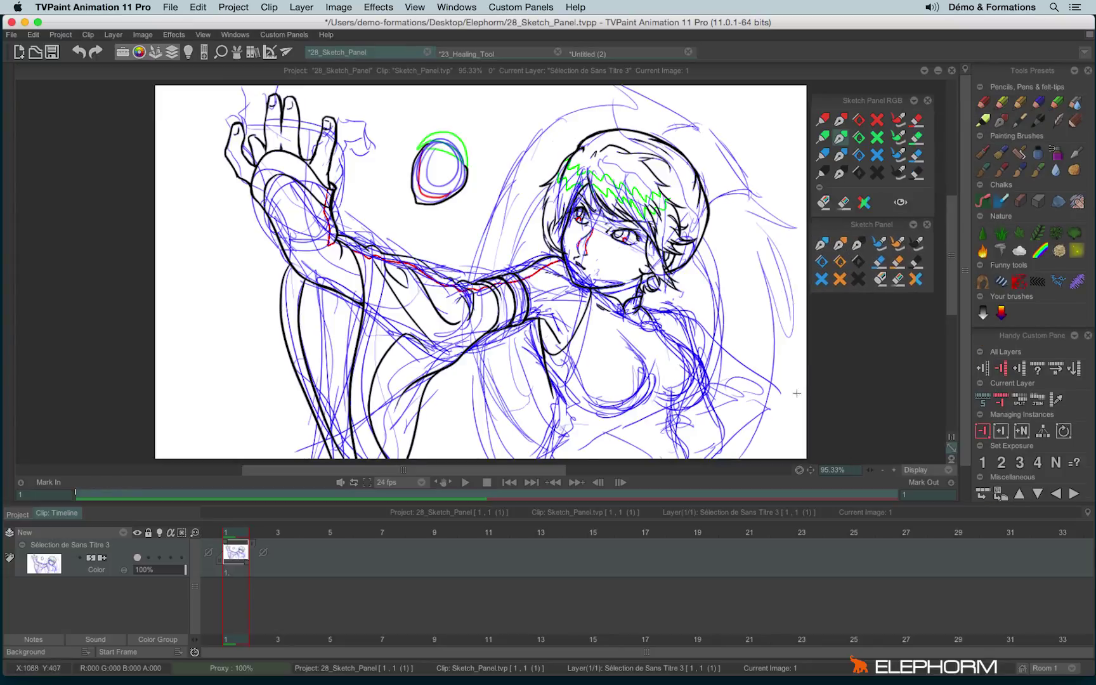
click(927, 225)
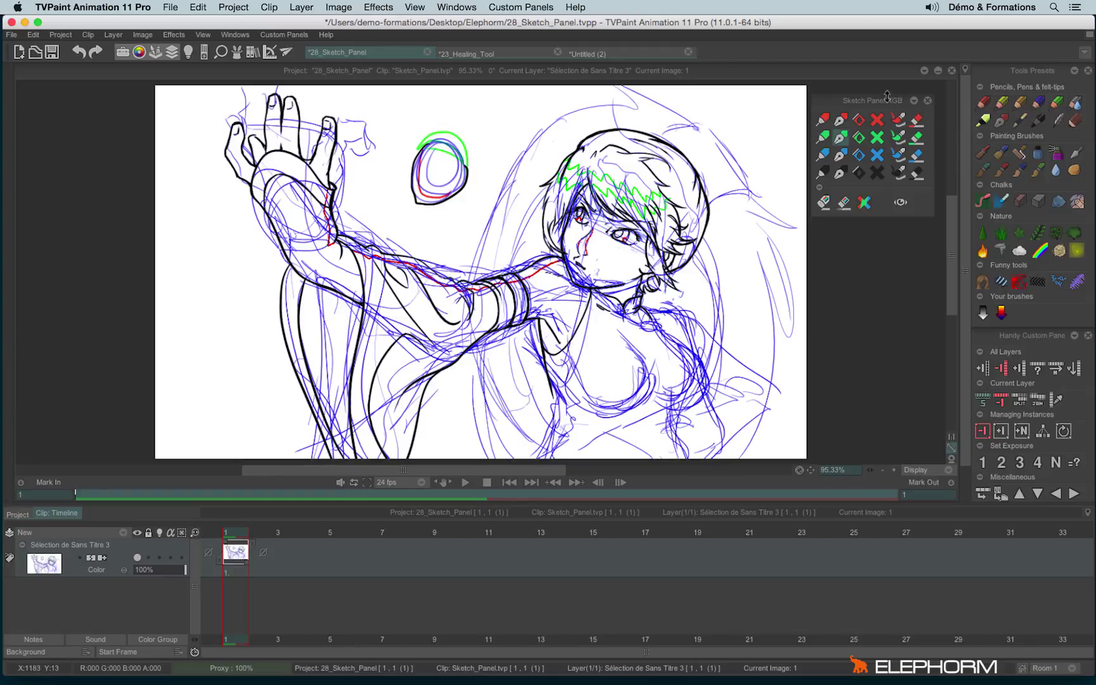
Dock Sketch Panel RGB, add four instances to the layer and draw a green smiley on image 5
mouse_move(886, 100)
mouse_down()
mouse_move(1049, 310)
mouse_move(846, 217)
mouse_move(880, 133)
mouse_up()
scroll(1046, 309, down, 5)
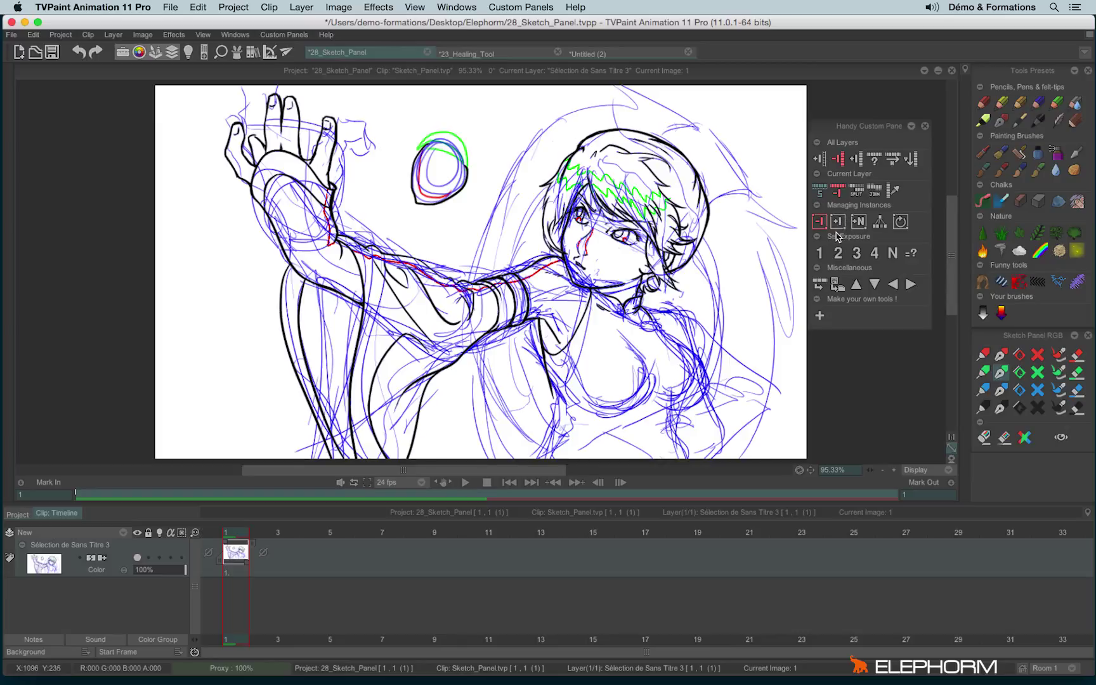
click(840, 223)
click(840, 221)
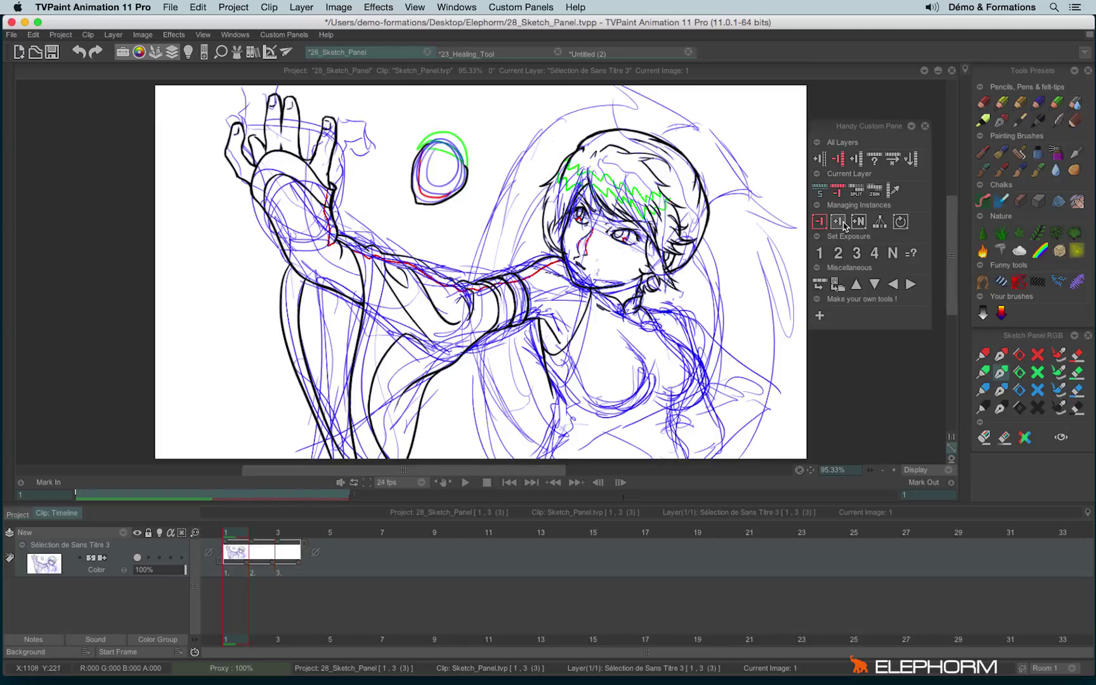
click(841, 221)
click(840, 222)
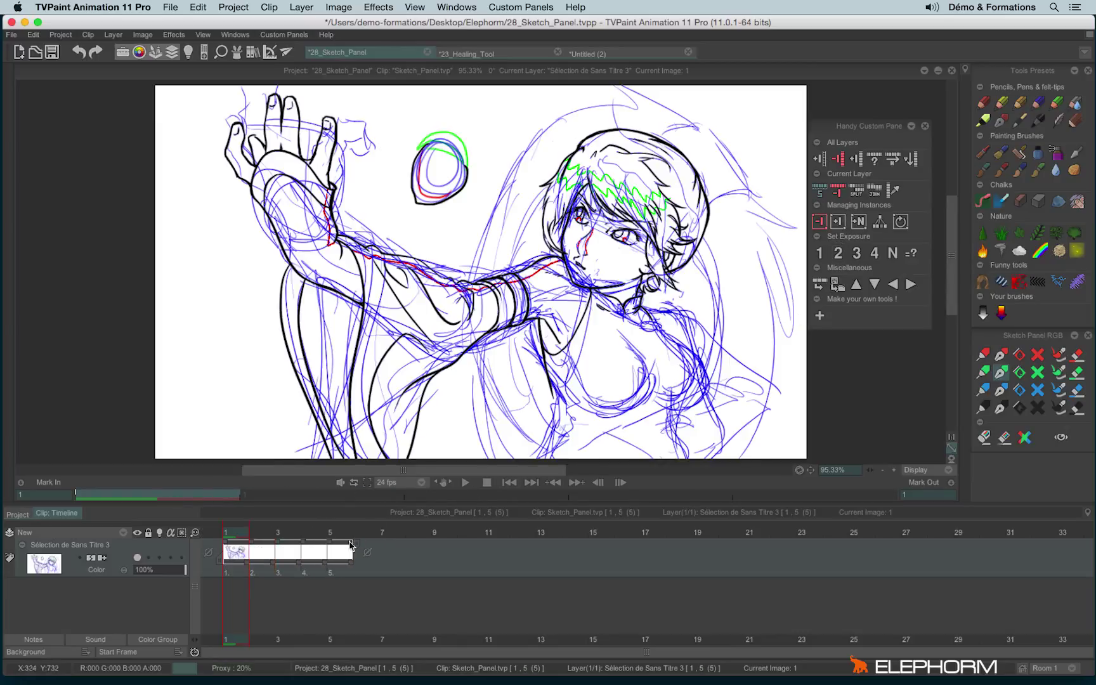
click(345, 547)
mouse_move(489, 195)
mouse_down()
mouse_move(469, 325)
mouse_move(433, 282)
mouse_move(501, 269)
mouse_move(454, 250)
mouse_move(487, 250)
mouse_up()
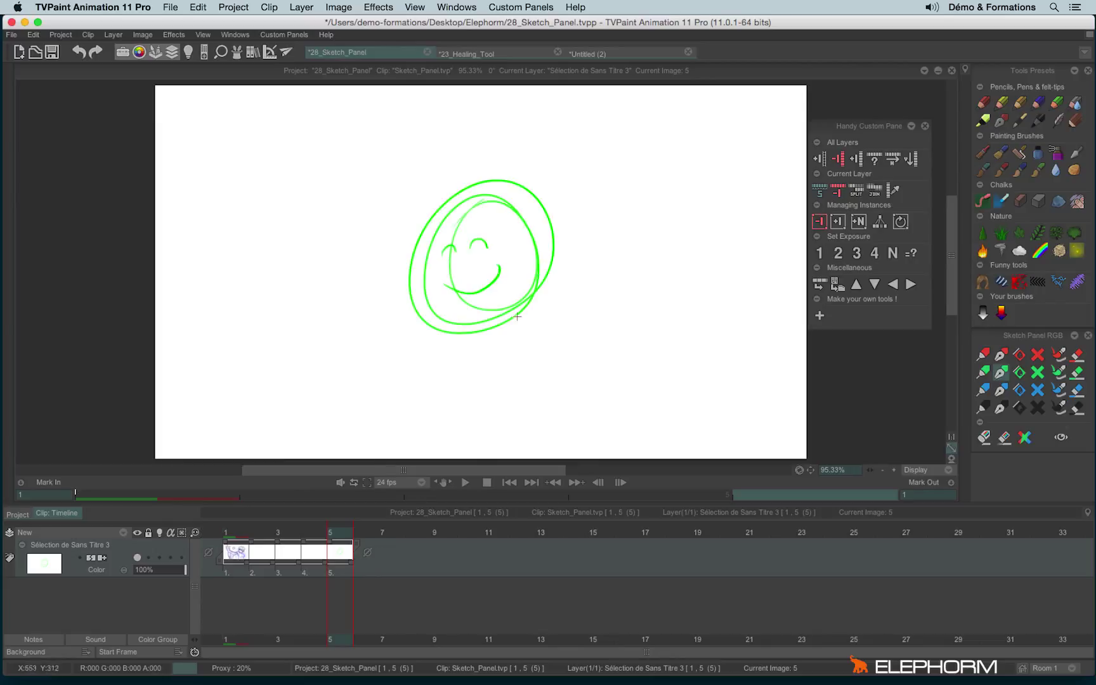
Add three more instances after image 5, then remove two of the extras
click(837, 222)
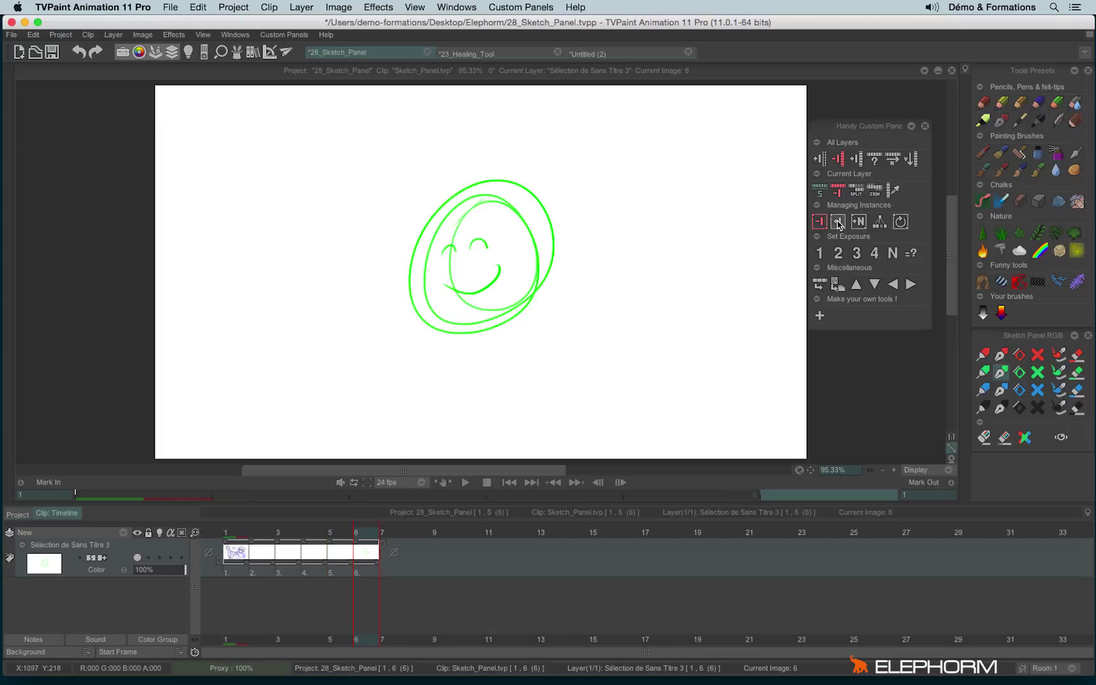
click(839, 222)
click(840, 223)
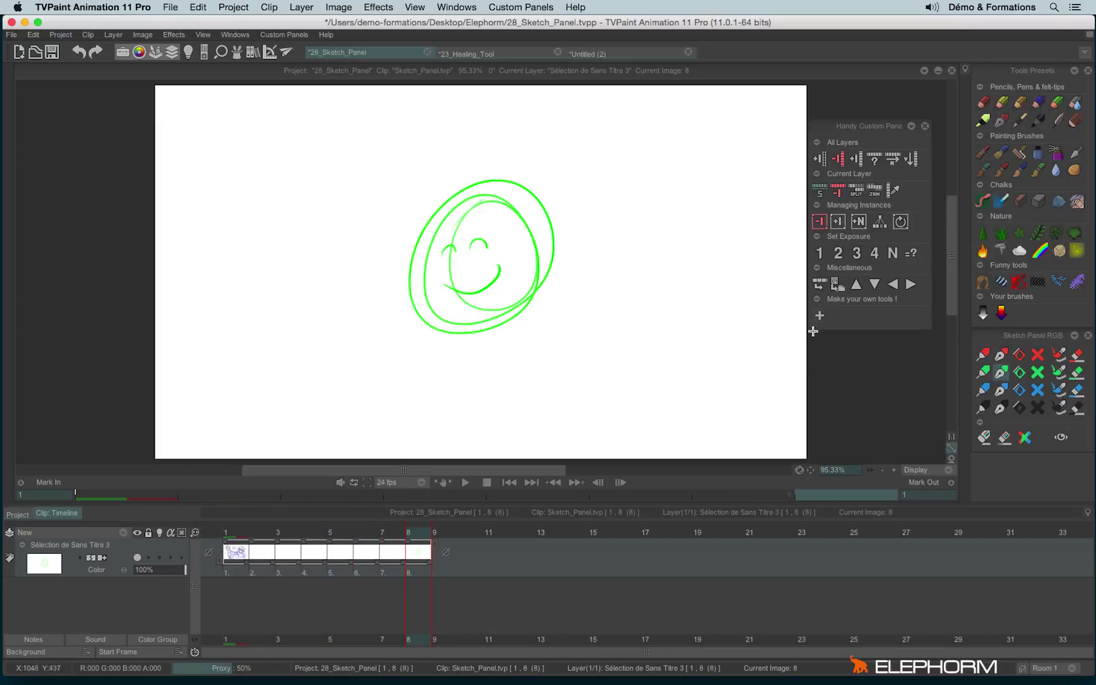
click(363, 536)
click(818, 222)
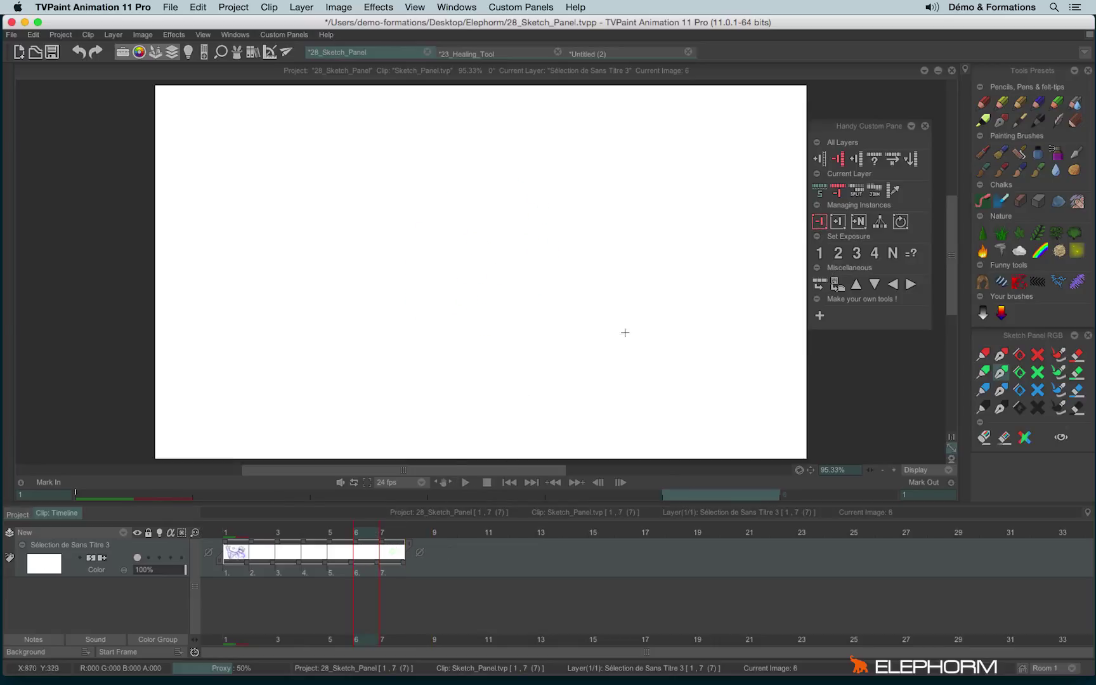
click(331, 548)
click(818, 221)
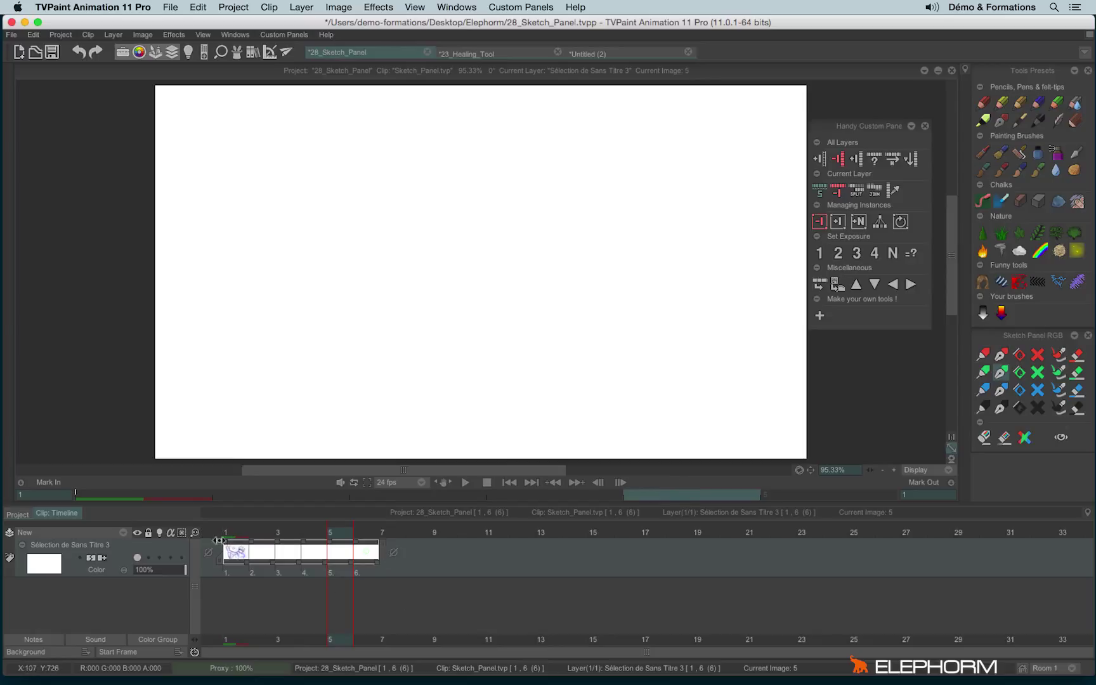
Shift images 2–6 to start at frame 11, then remove the gaps to compact the layer to 12 frames
click(233, 549)
drag(248, 566, 690, 566)
click(247, 544)
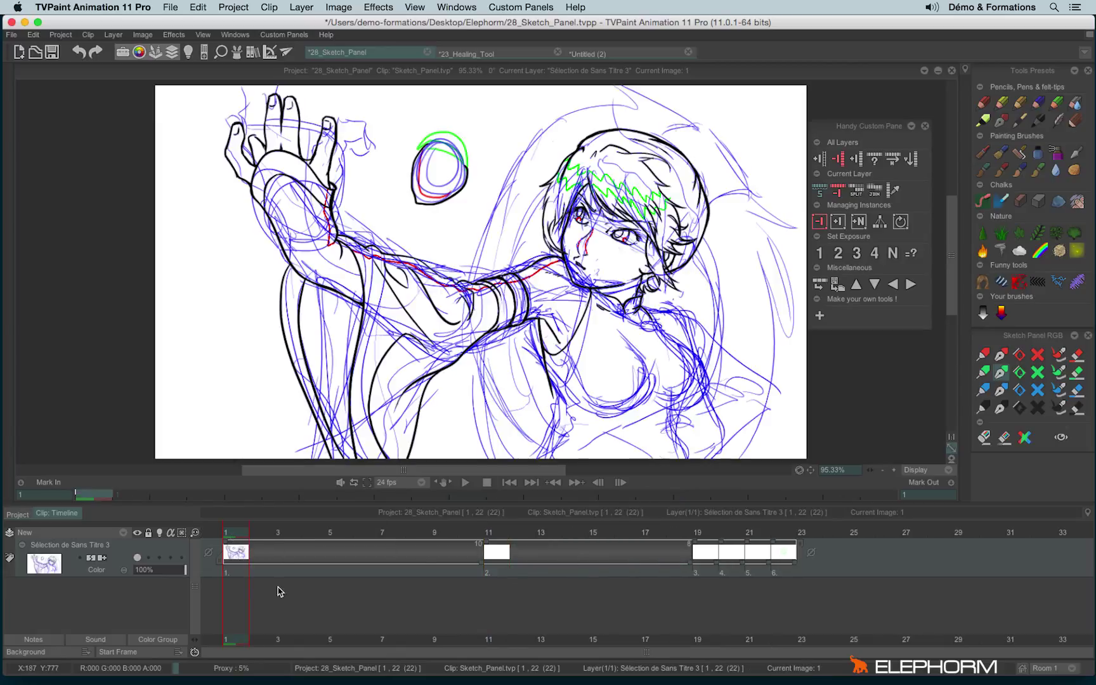
click(818, 221)
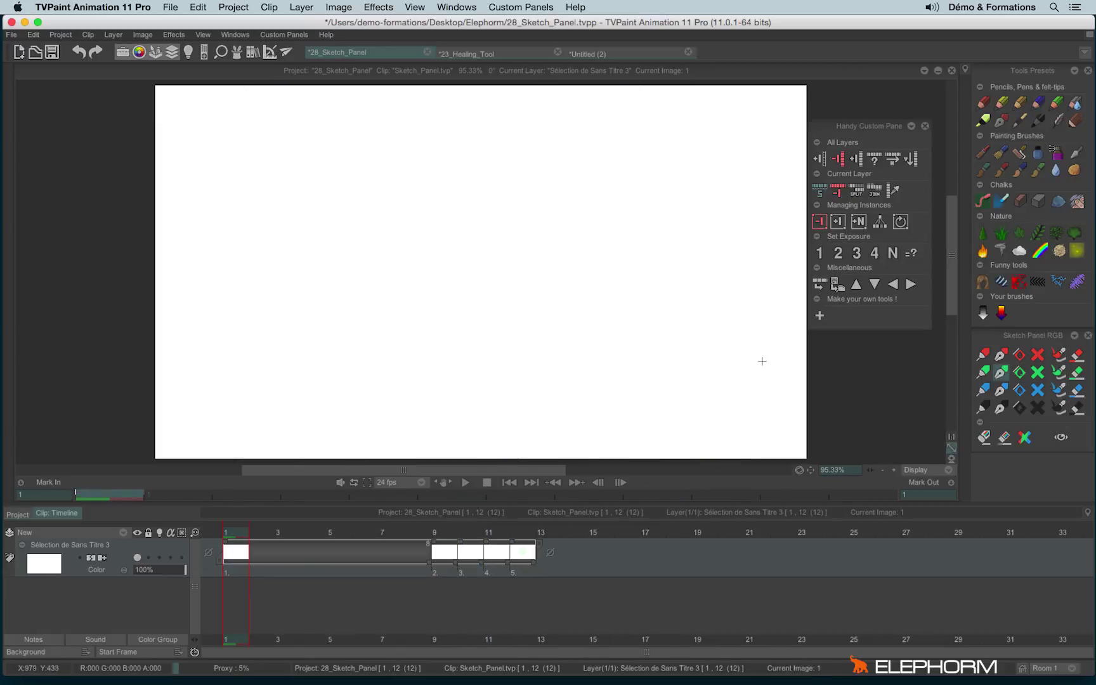
Try holding instance 2 at frame 9 for two, then four frames, then reset it to one frame
click(437, 538)
click(840, 258)
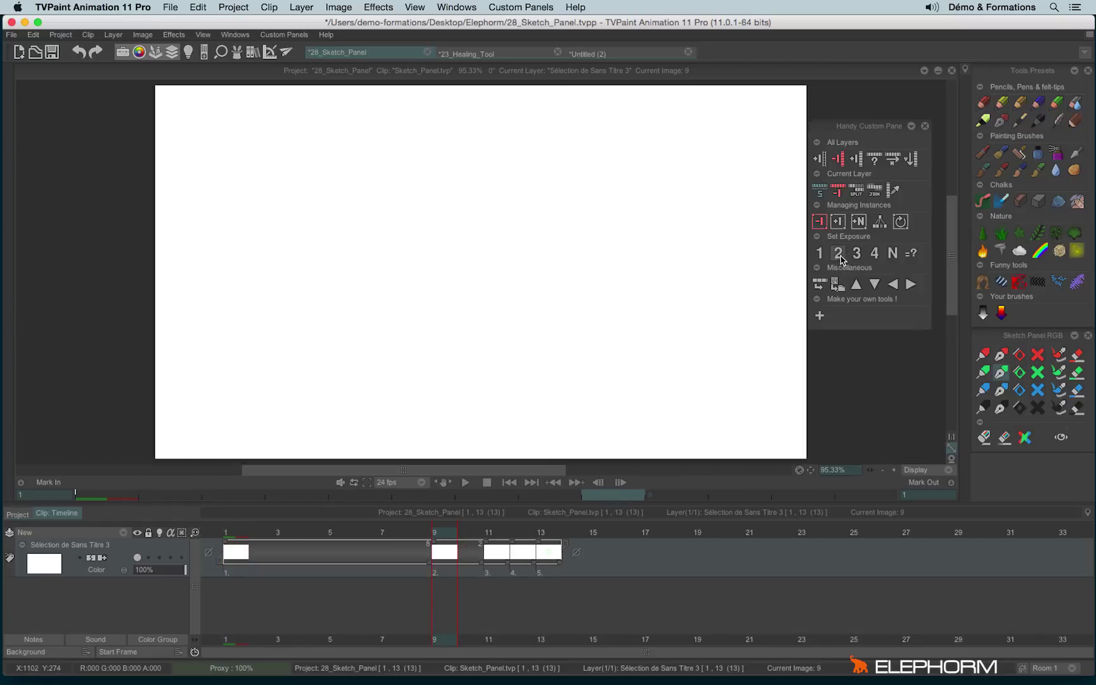
click(855, 257)
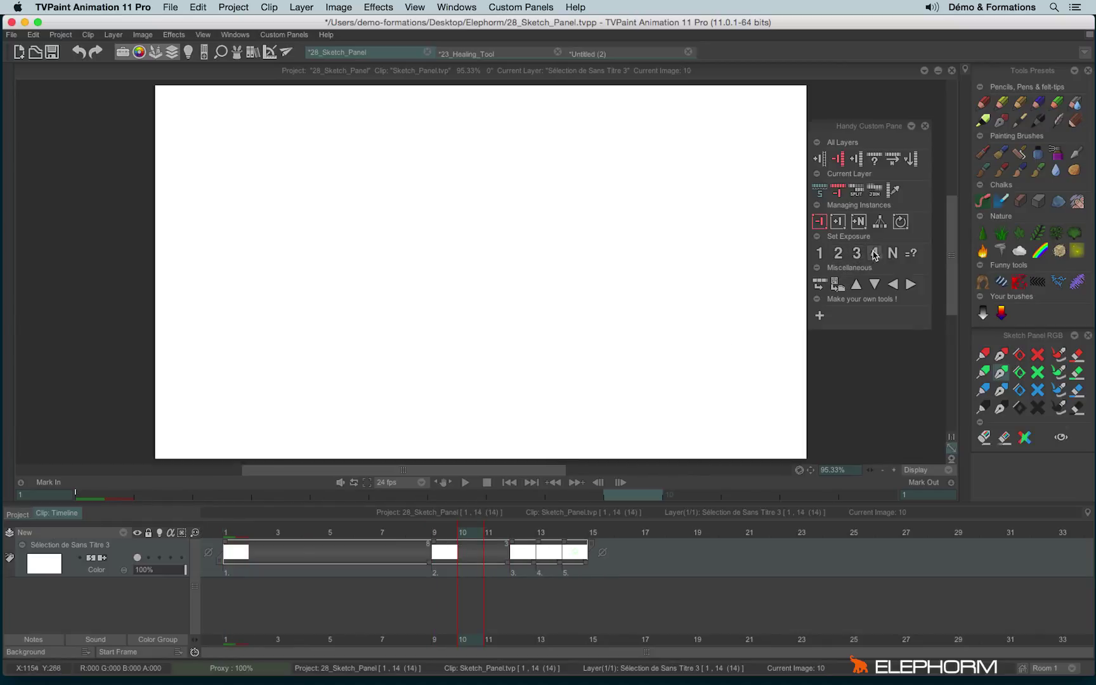
click(874, 255)
click(838, 254)
click(820, 253)
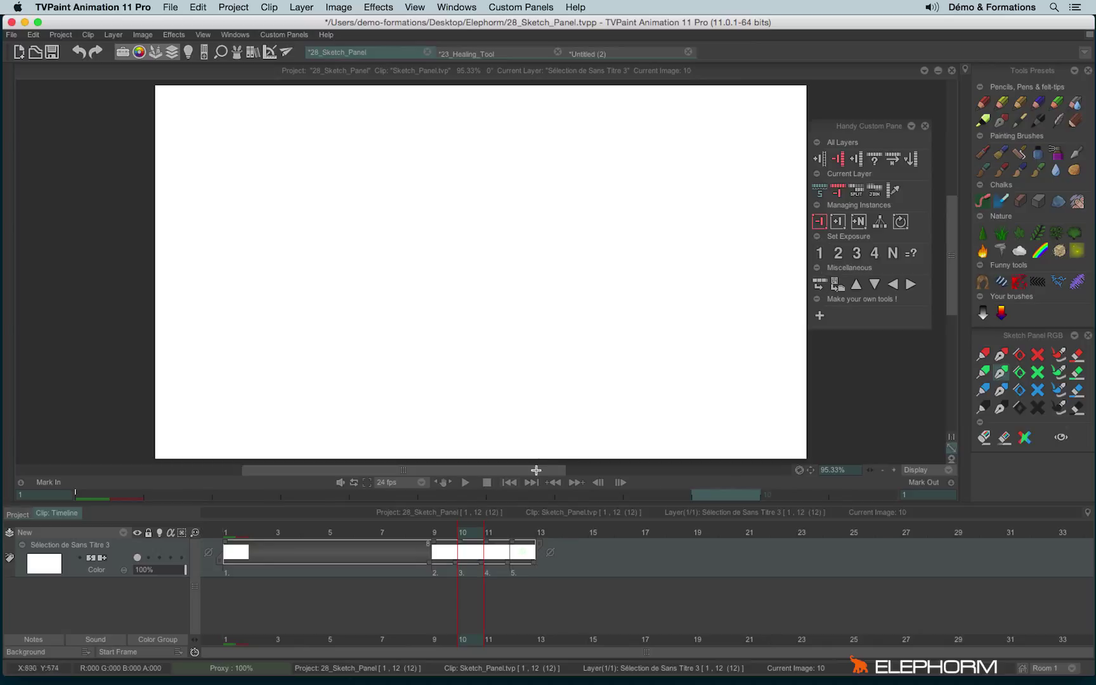
Select images 9 through 12 and hold each for three frames, extending the clip to 20 frames
drag(436, 573, 501, 574)
click(523, 561)
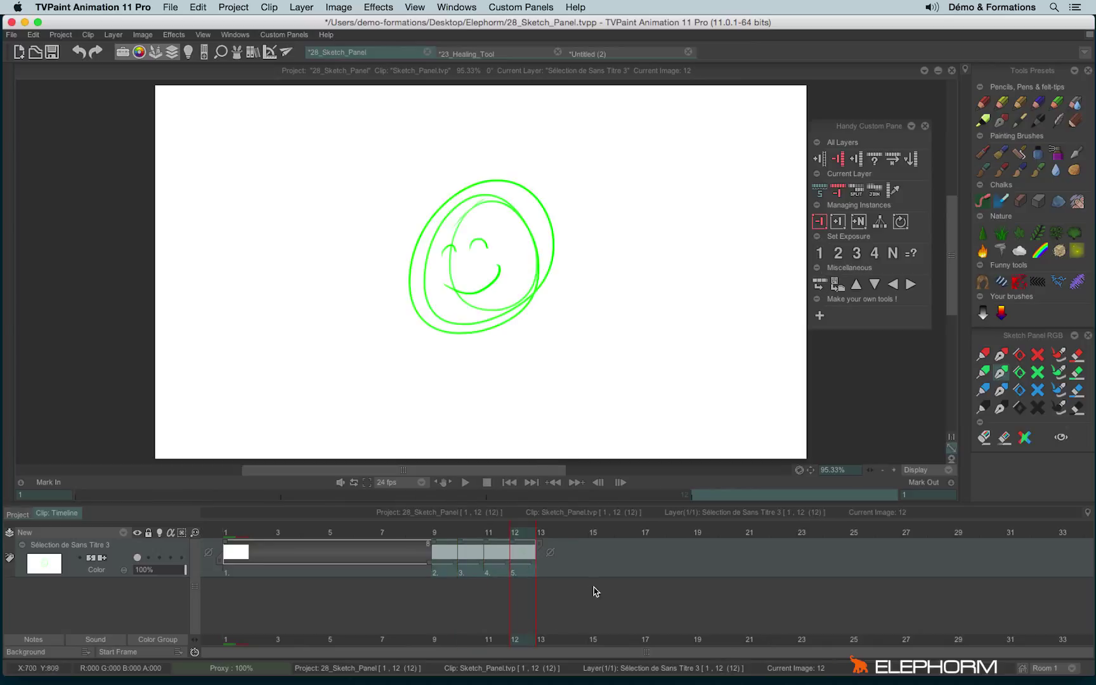
click(857, 255)
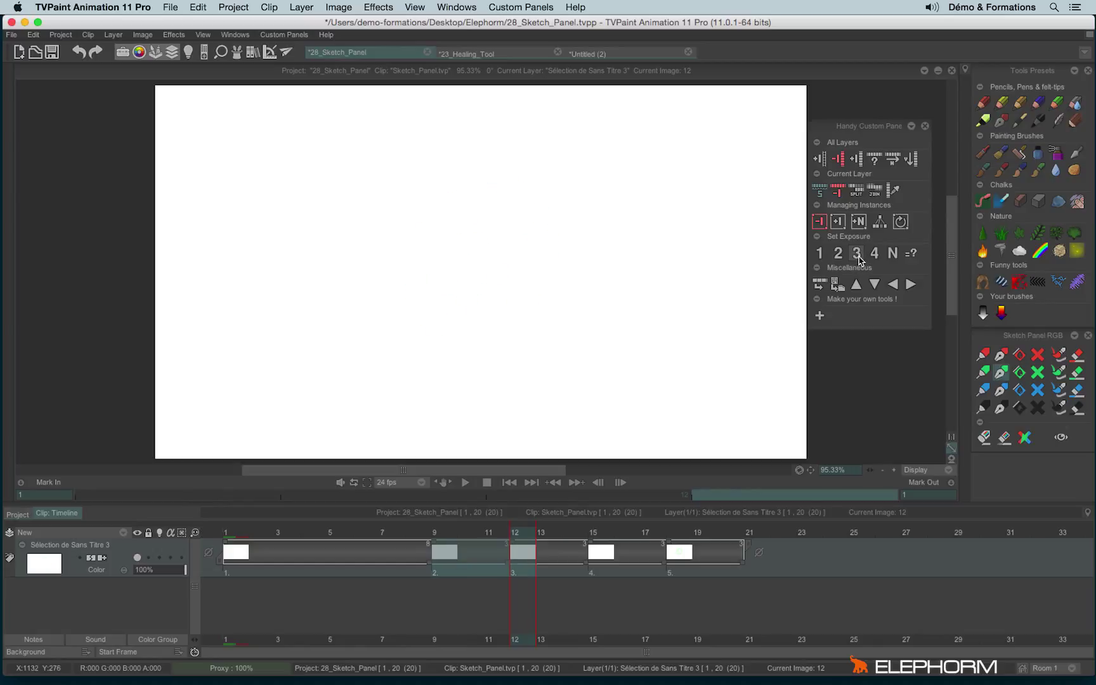
click(599, 602)
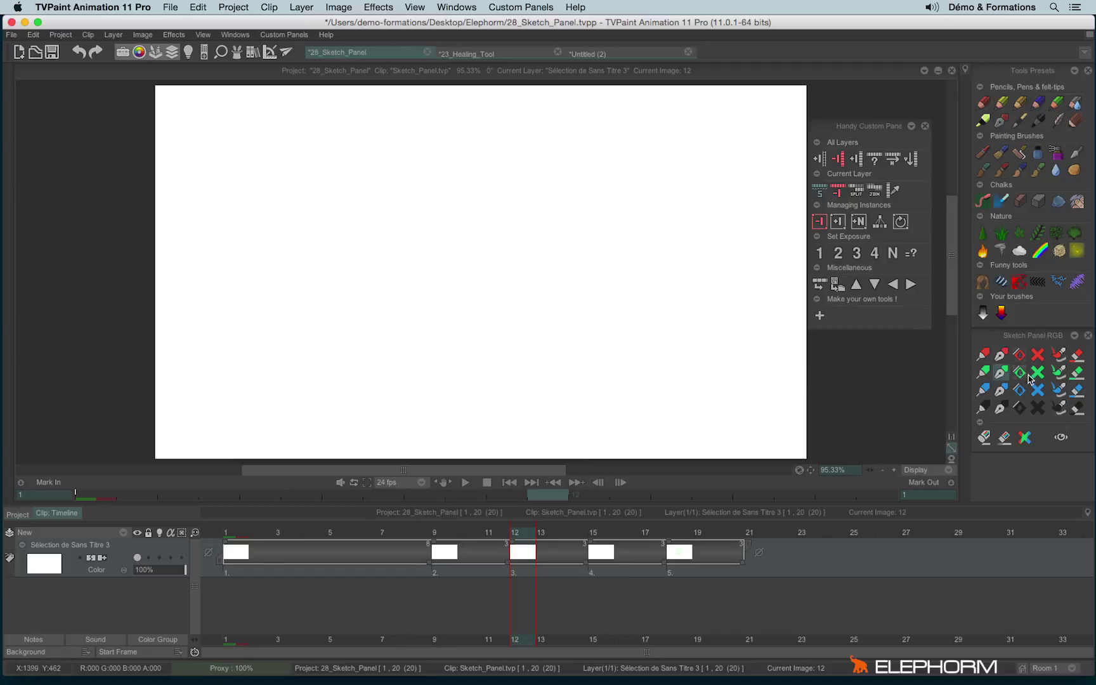
Sketch a blue quadrilateral on frame 12, then nudge it up once and down several times
click(1001, 390)
mouse_move(377, 192)
mouse_down()
mouse_move(350, 315)
mouse_move(514, 153)
mouse_up()
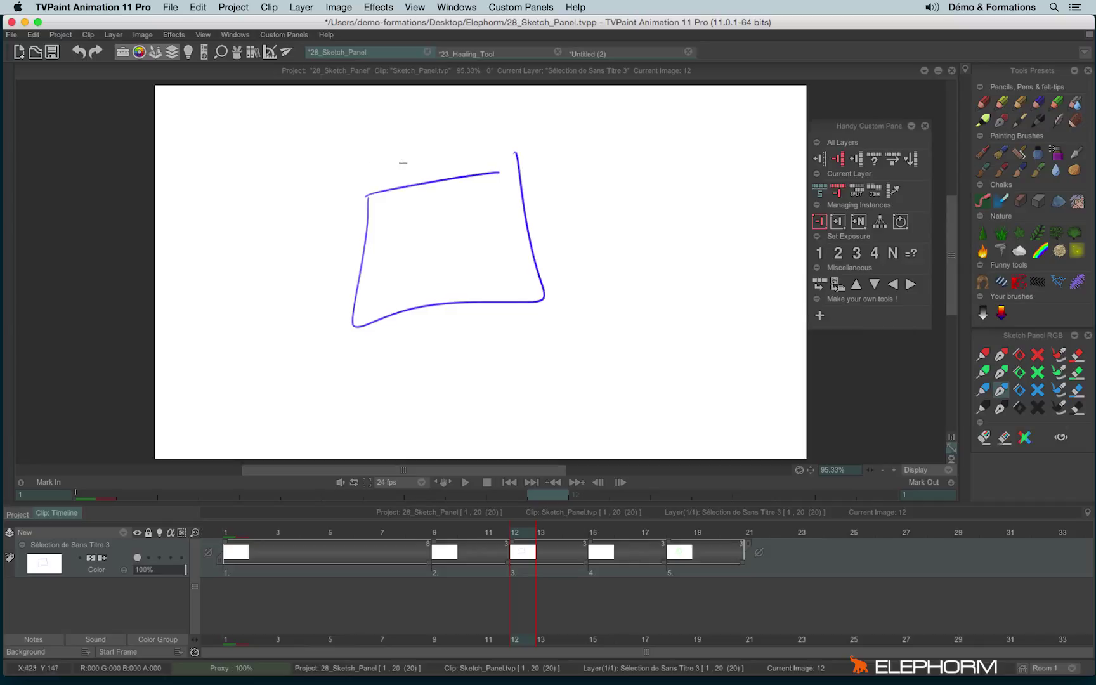
click(856, 284)
click(875, 285)
click(875, 286)
click(876, 286)
click(877, 288)
Nudge the blue quadrilateral left several times, then right several times
click(877, 288)
click(877, 288)
click(892, 285)
click(892, 285)
click(892, 285)
click(892, 285)
click(892, 285)
click(913, 288)
click(913, 288)
click(913, 288)
click(913, 289)
click(913, 289)
click(912, 288)
click(912, 289)
click(913, 289)
click(913, 288)
click(913, 288)
click(913, 288)
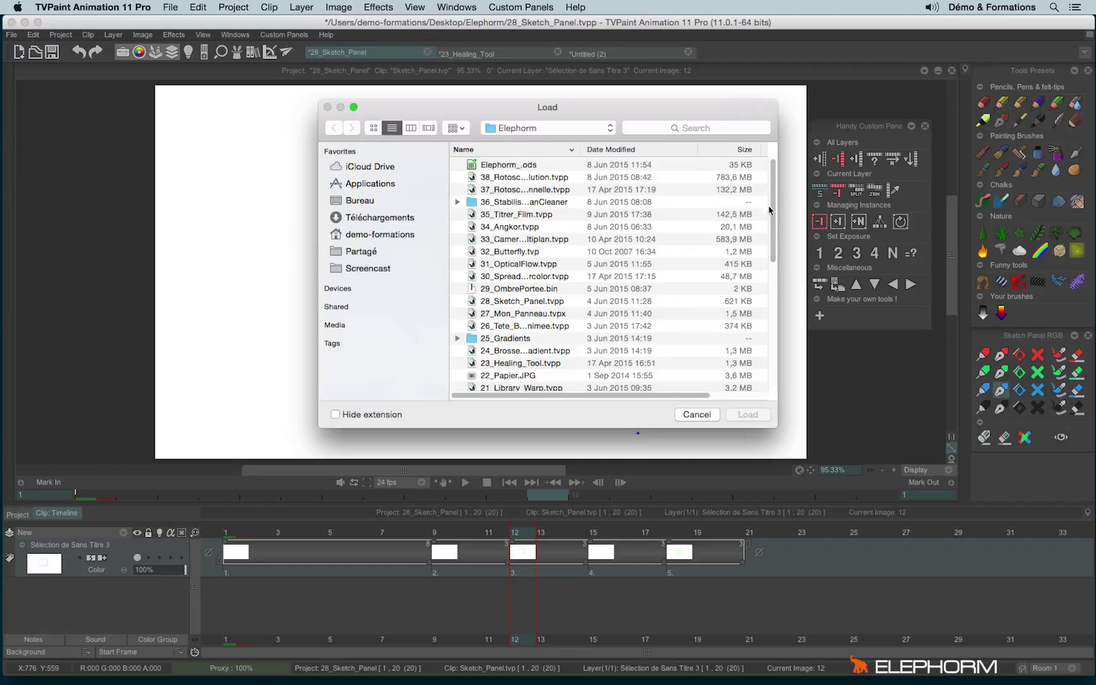
Load 15_Import_PSD.psd from the Elephorm folder's file list
scroll(769, 216, down, 5)
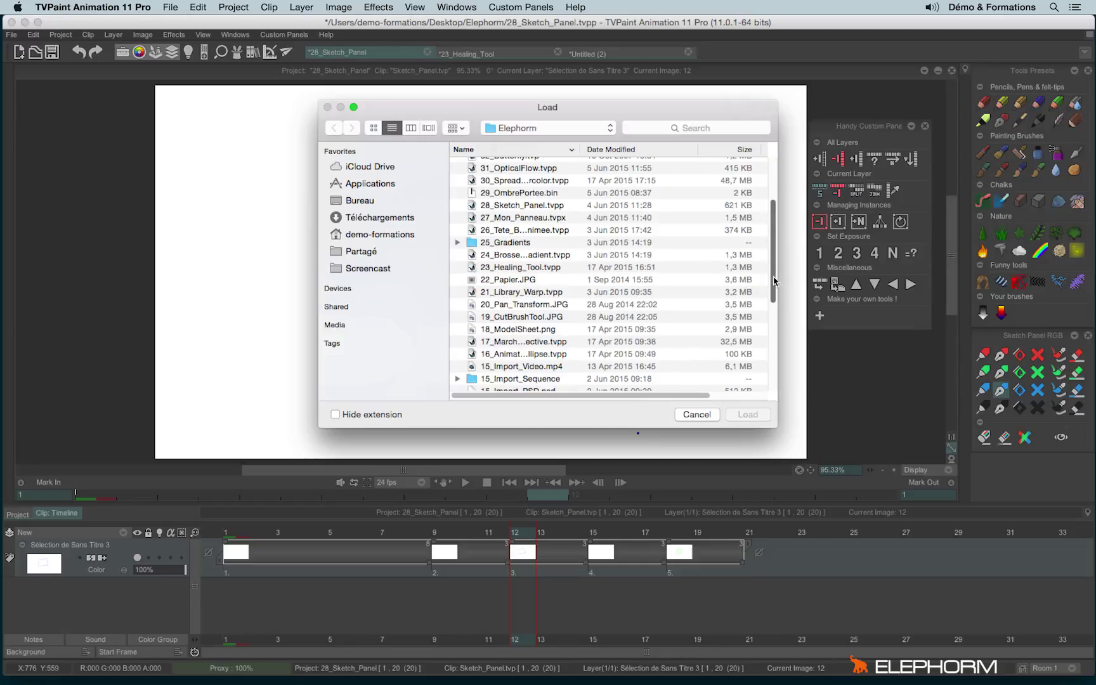
scroll(754, 305, down, 3)
click(500, 353)
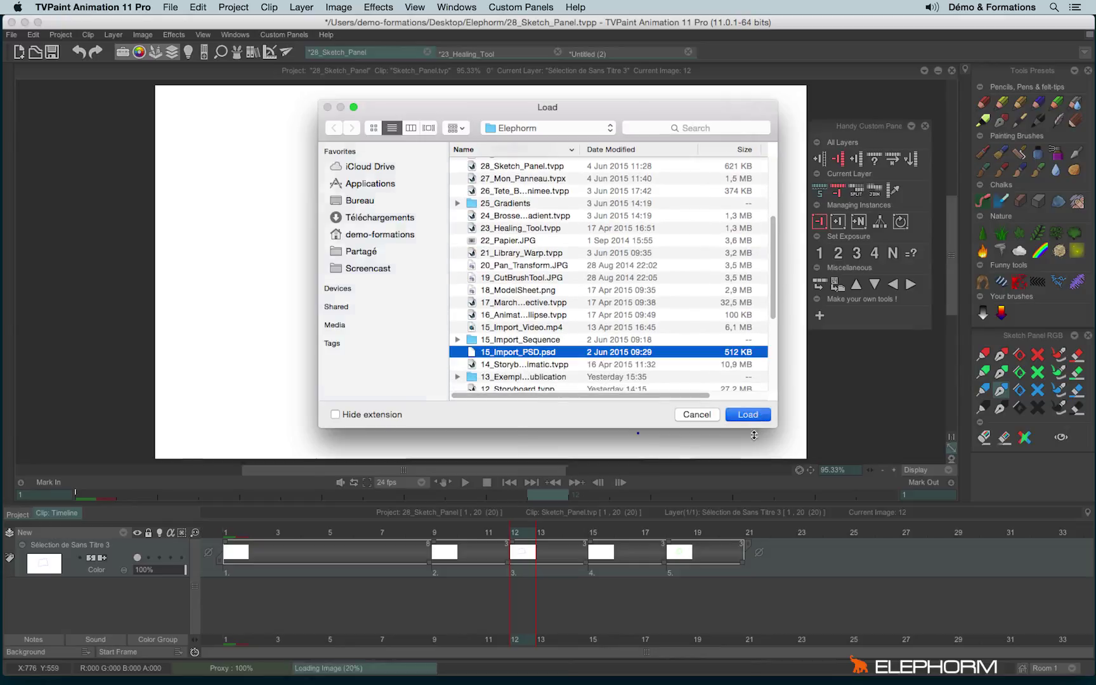
click(759, 415)
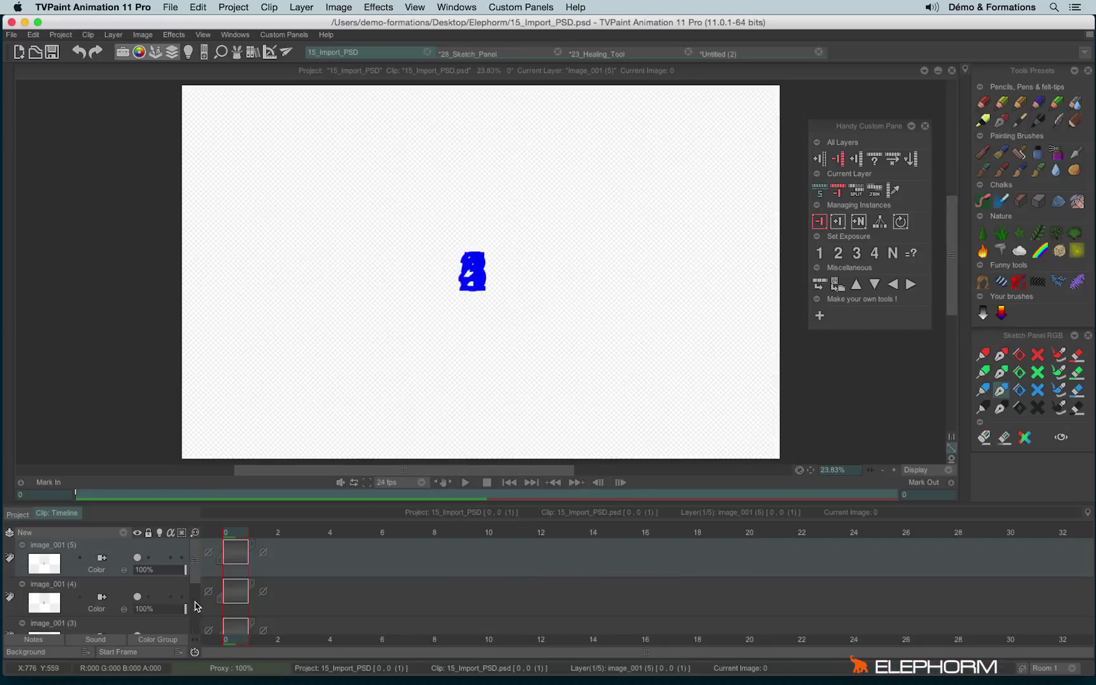
Merge the five PSD layers into one five-image layer, then split them into layers image_001 (5) (1)–(5)
scroll(192, 555, down, 2)
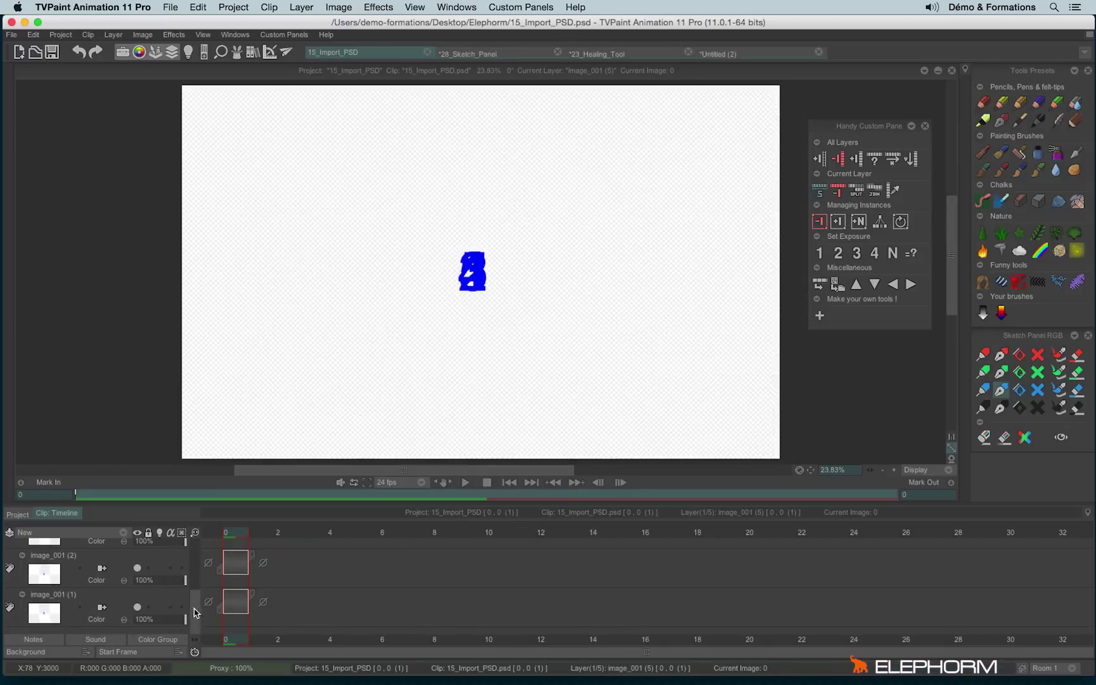
scroll(187, 551, up, 2)
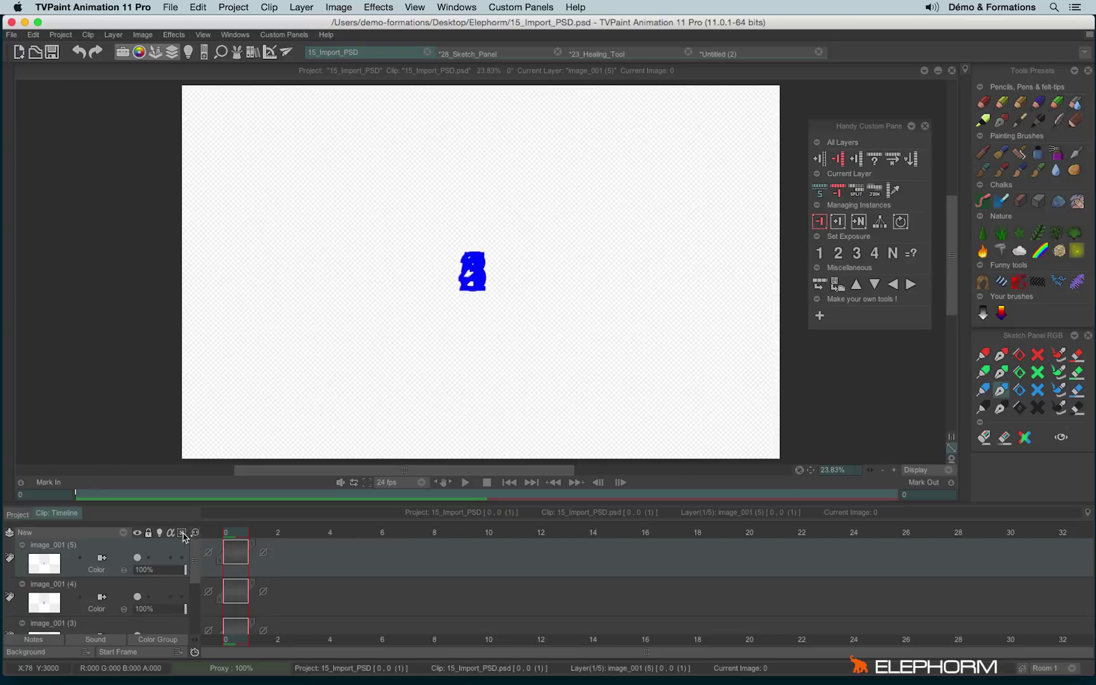
mouse_move(194, 558)
mouse_down()
mouse_move(190, 616)
mouse_move(193, 537)
mouse_up()
click(893, 163)
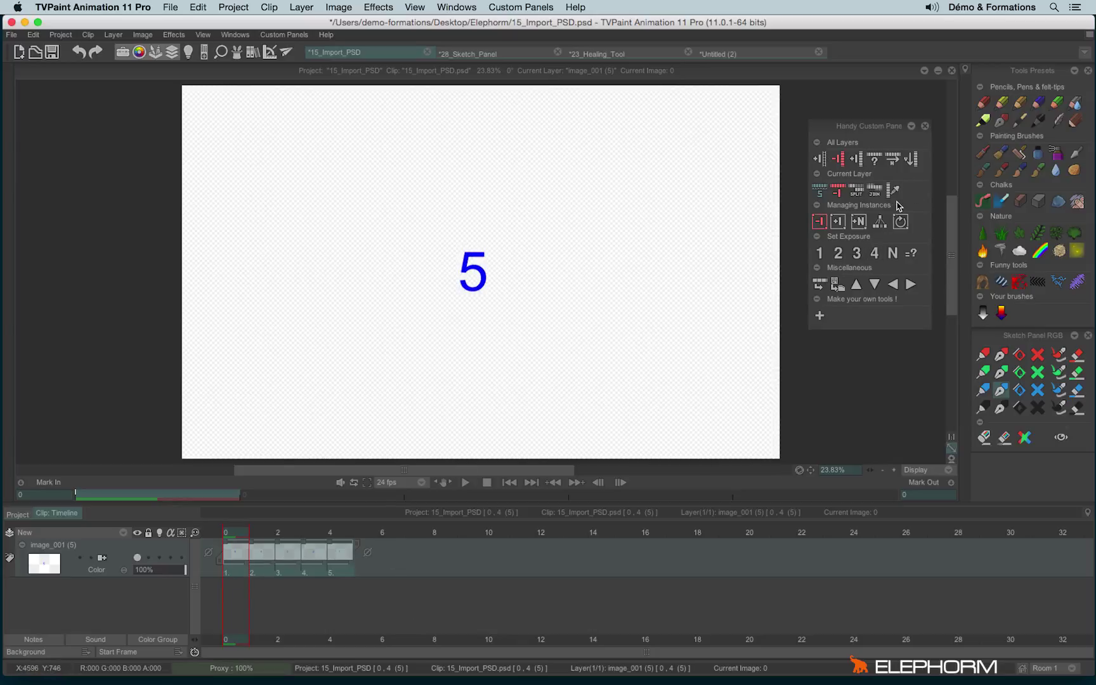
click(911, 160)
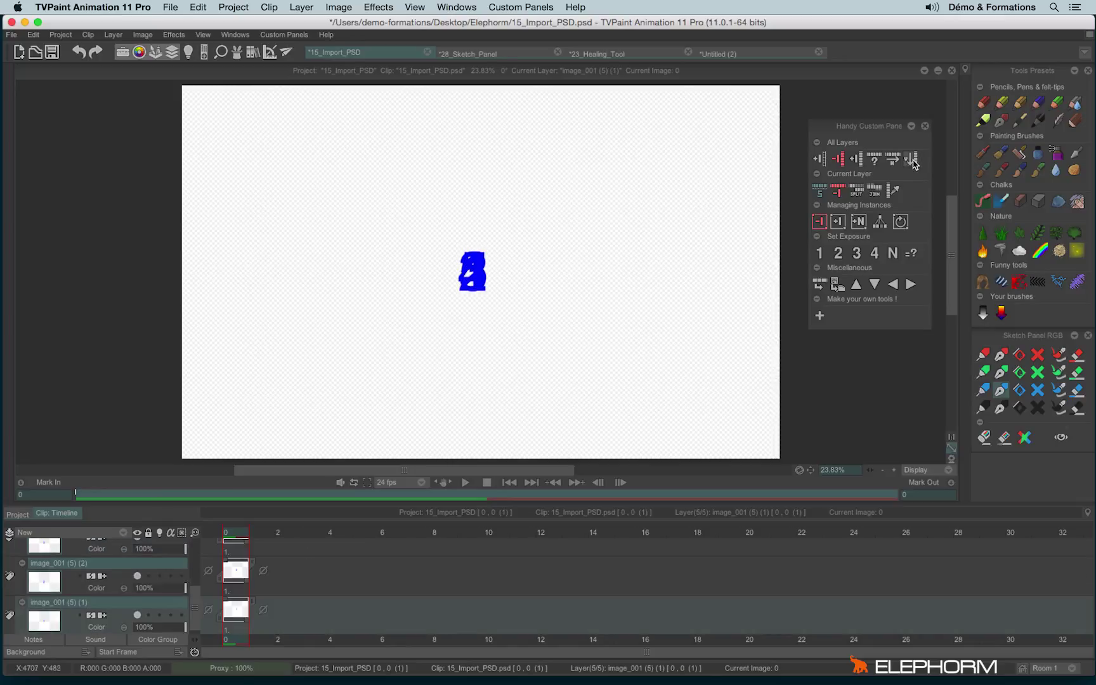
drag(195, 612, 205, 502)
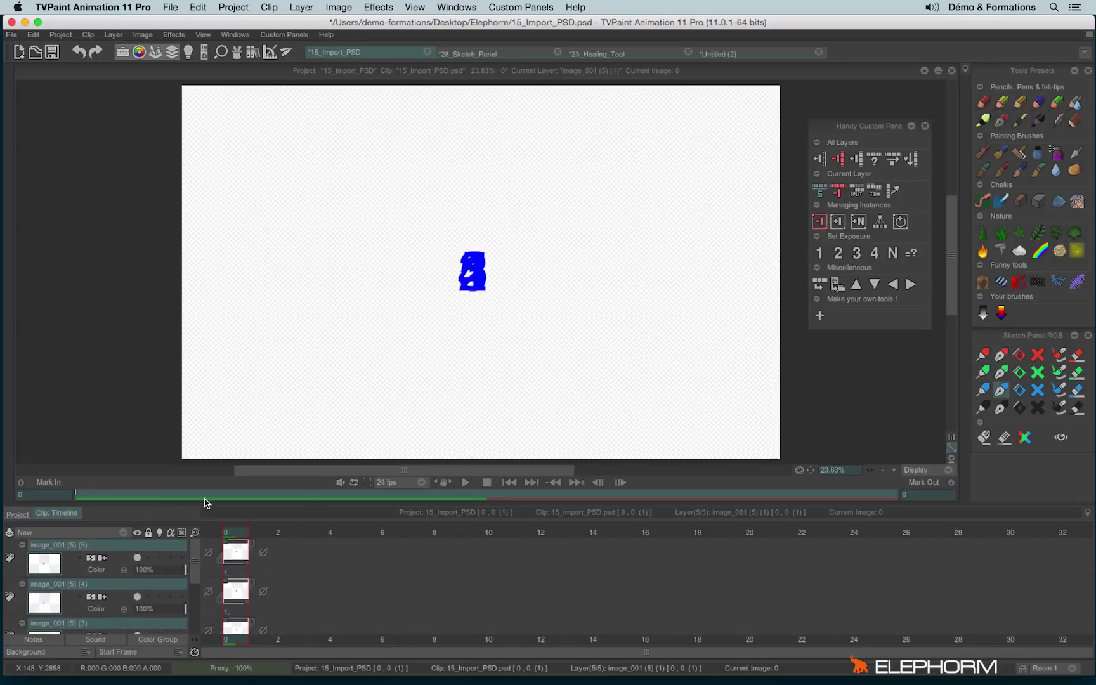